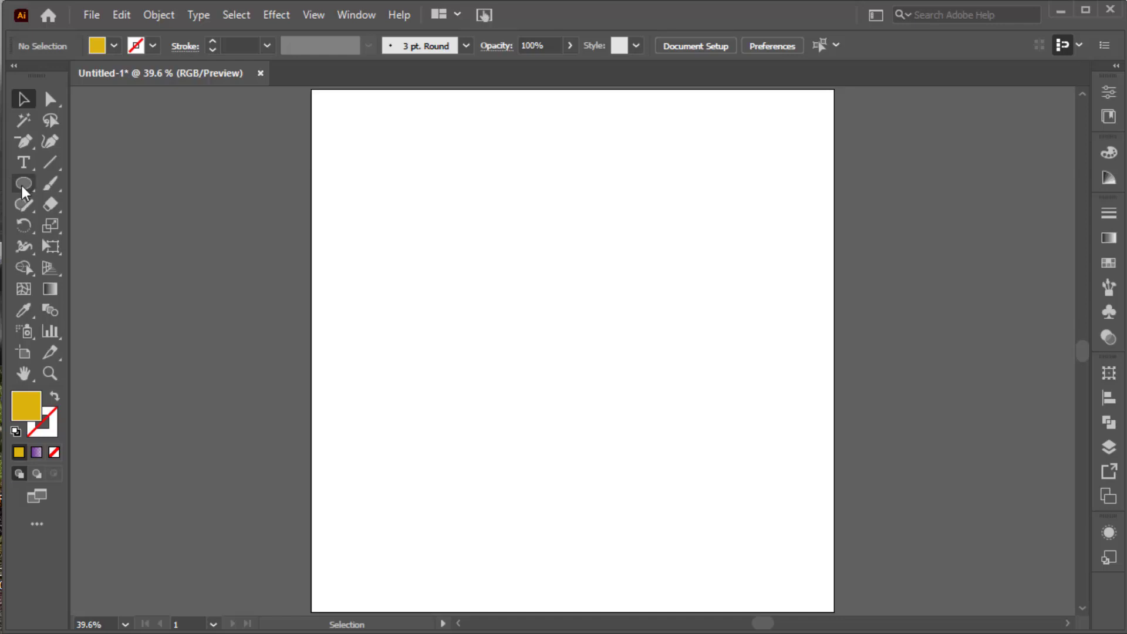
# Draw a large circle in the middle of the artboard and fill it dark green.
pyautogui.moveTo(453, 343); pyautogui.dragTo(731, 407)
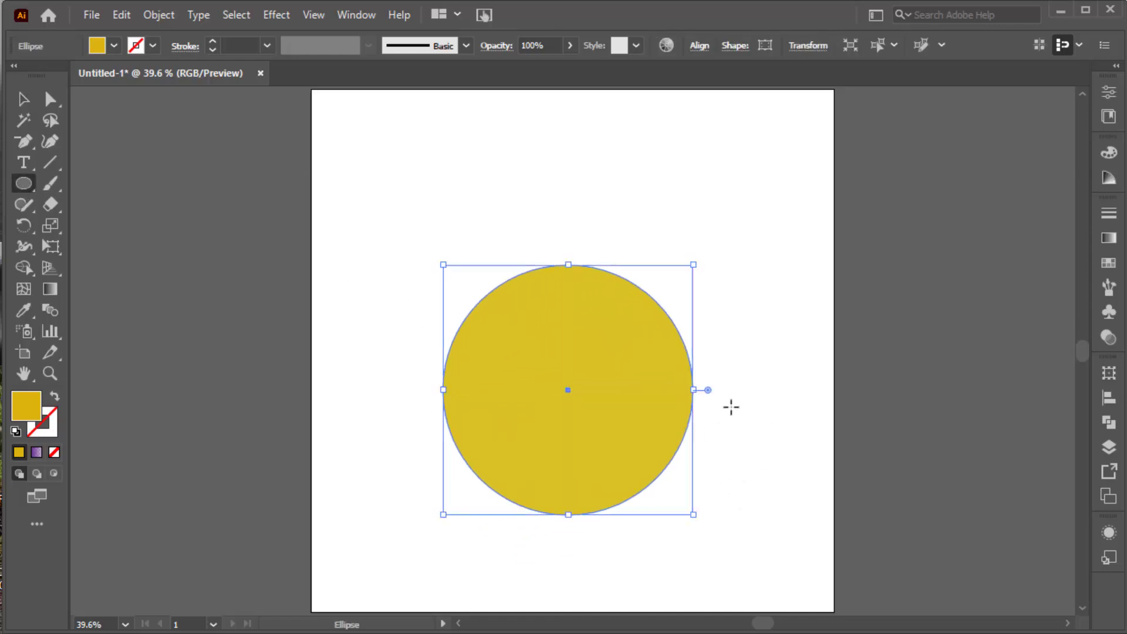
pyautogui.doubleClick(27, 406)
pyautogui.click(872, 330)
pyautogui.click(812, 319)
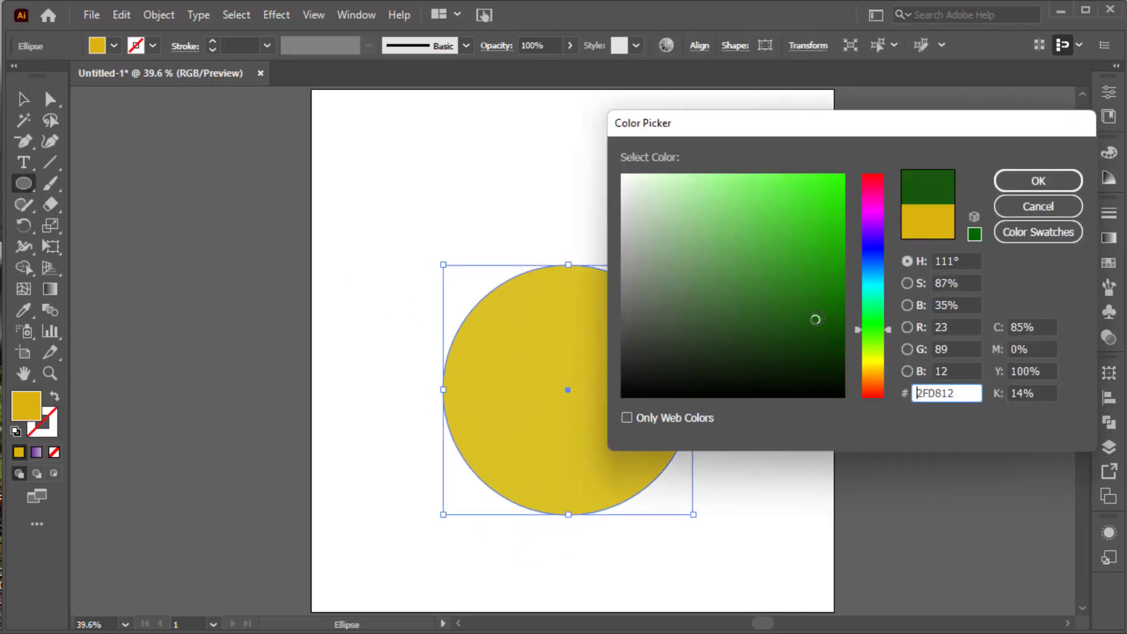
pyautogui.click(1038, 180)
# Paste a copy of the circle in front, shrink it, and fill it bright green.
pyautogui.click(122, 15)
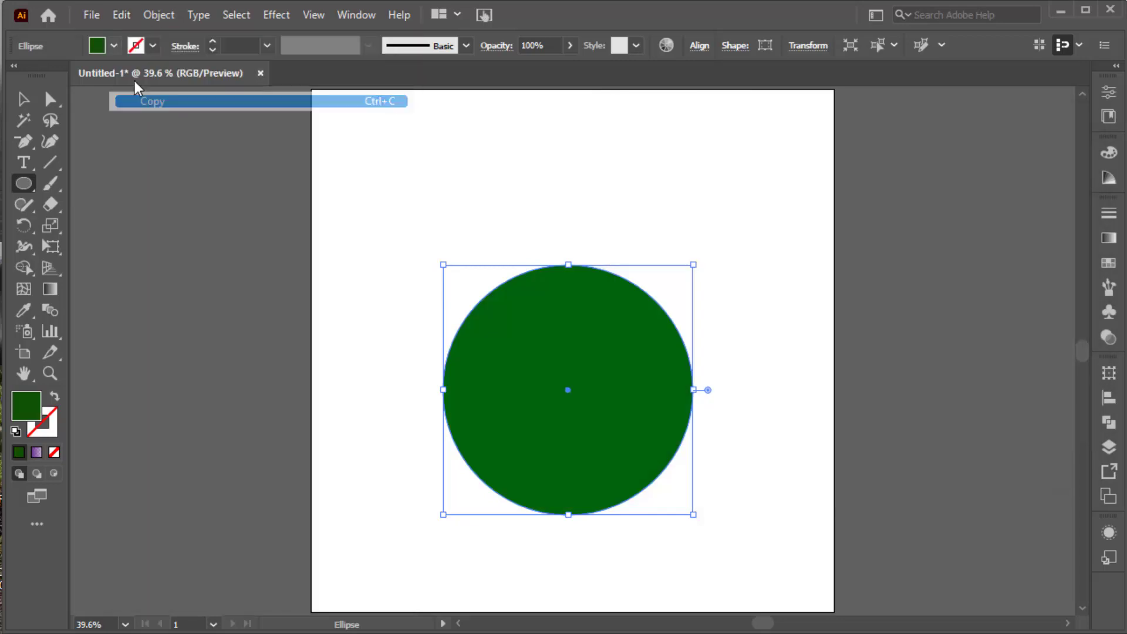
pyautogui.click(171, 139)
pyautogui.press('v')
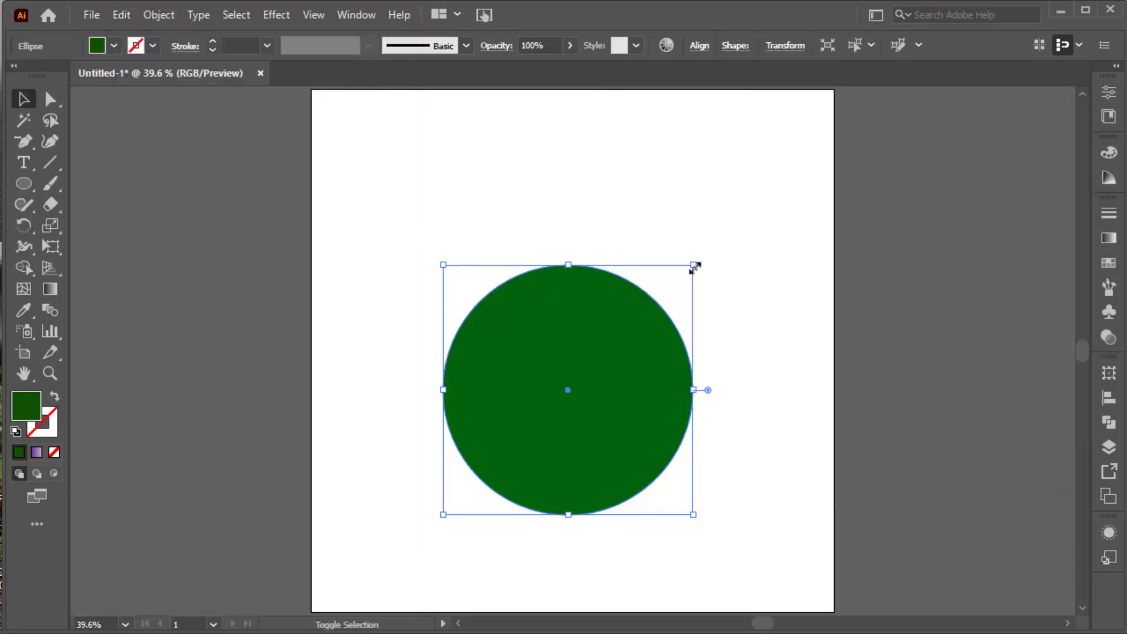
pyautogui.moveTo(693, 265); pyautogui.dragTo(682, 276)
pyautogui.doubleClick(30, 416)
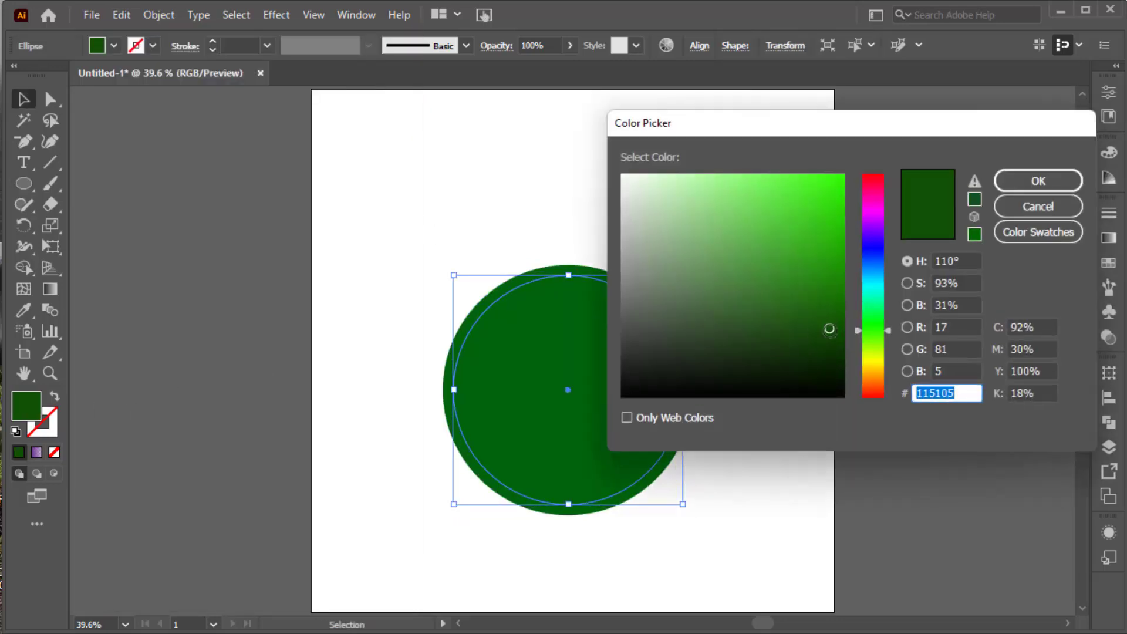
pyautogui.moveTo(828, 327); pyautogui.dragTo(813, 277)
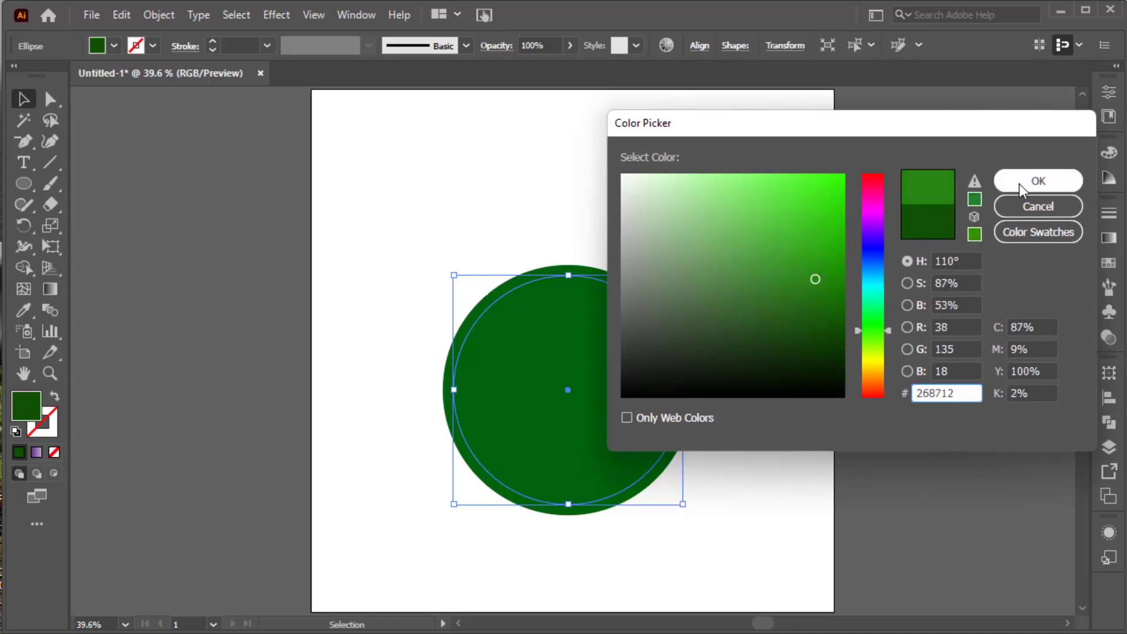
pyautogui.click(1038, 181)
# Add another shrunken copy inside the green ring and fill it pink.
pyautogui.click(128, 17)
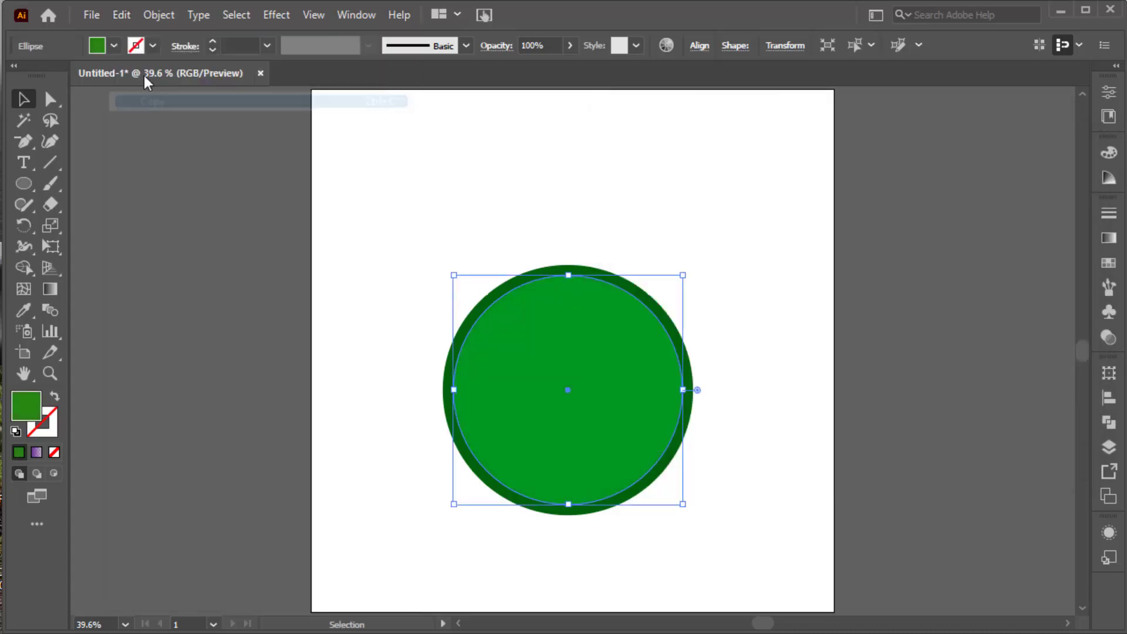
pyautogui.doubleClick(25, 405)
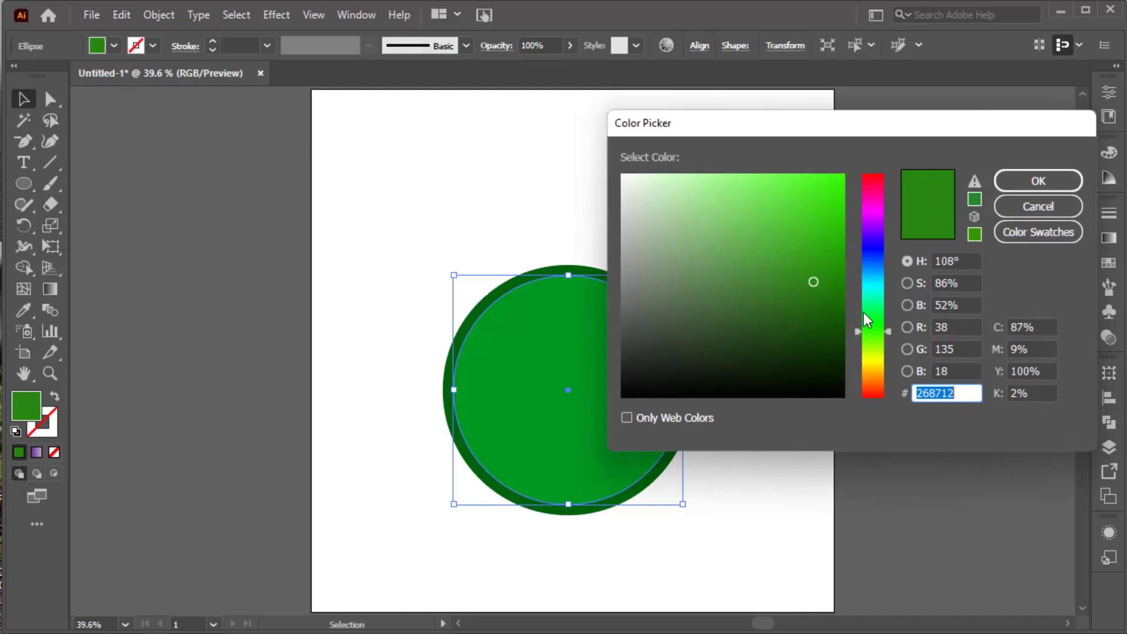
pyautogui.moveTo(870, 327); pyautogui.dragTo(875, 195)
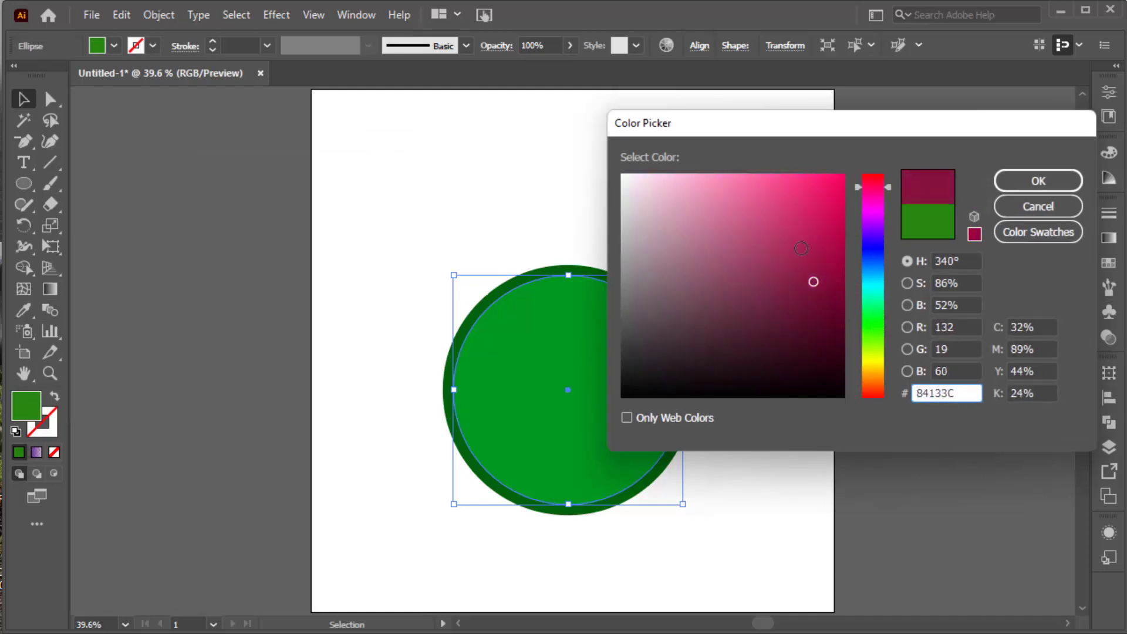
pyautogui.moveTo(801, 248); pyautogui.dragTo(805, 219)
pyautogui.click(1038, 180)
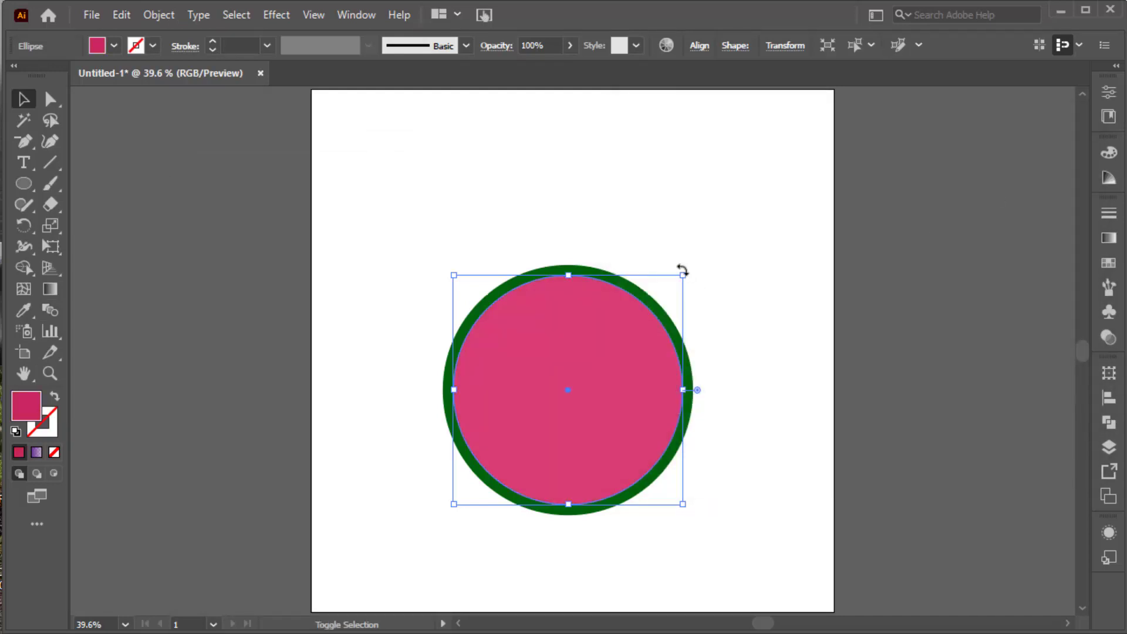
pyautogui.moveTo(682, 271); pyautogui.dragTo(667, 295)
pyautogui.click(505, 276)
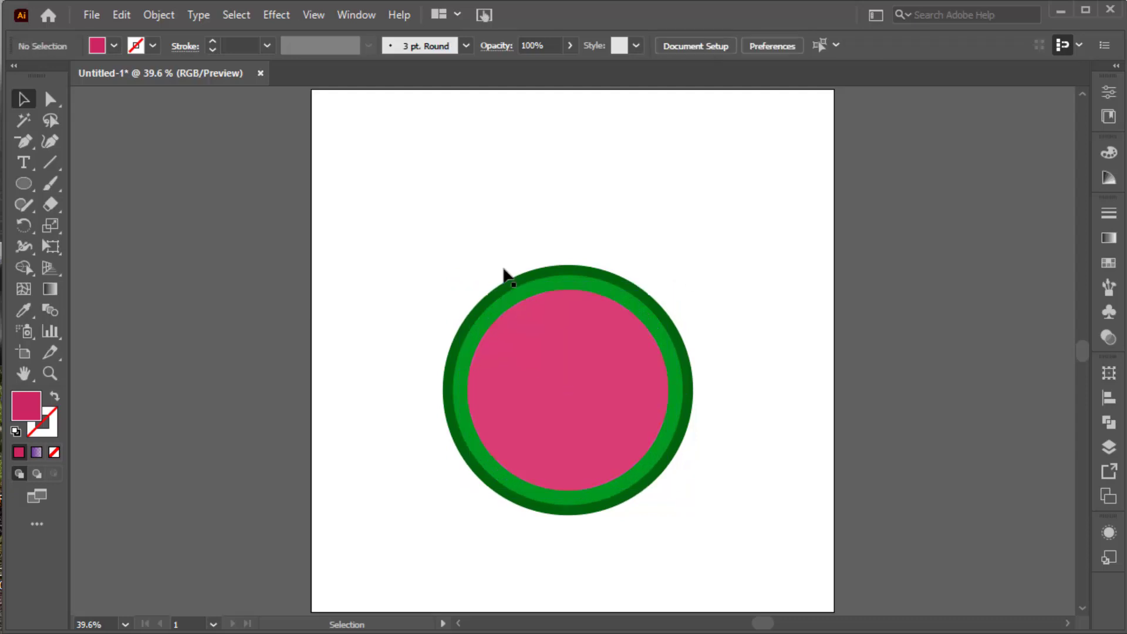
pyautogui.rightClick(24, 183)
# Draw a rectangle covering the circles' top half, aligned to their centre line.
pyautogui.click(100, 191)
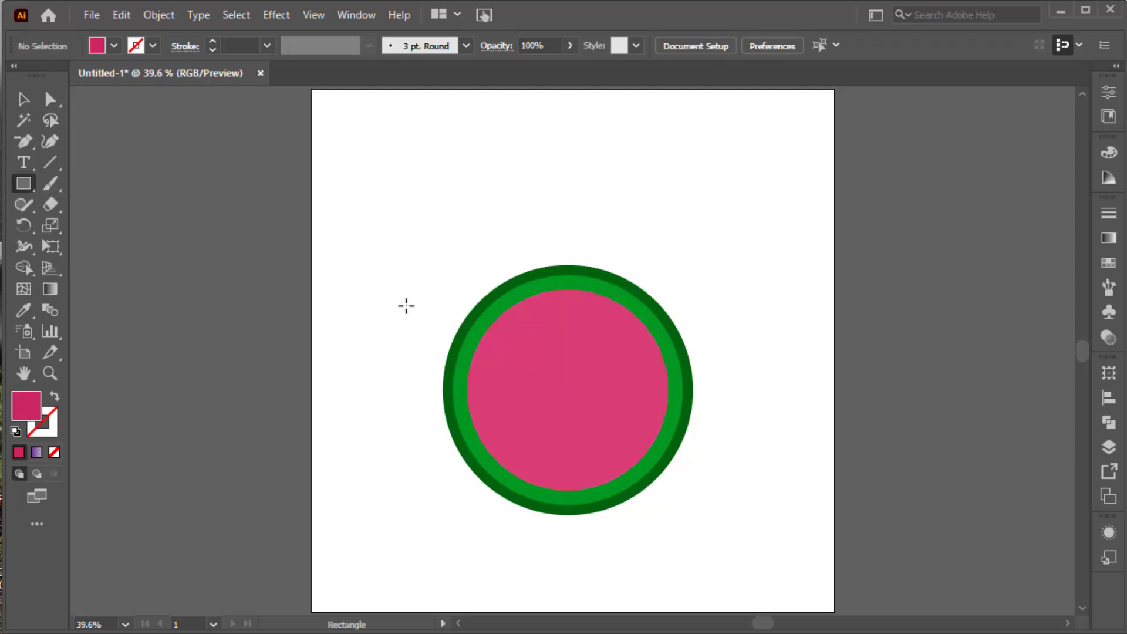
pyautogui.moveTo(401, 283)
pyautogui.mouseDown()
pyautogui.moveTo(734, 425)
pyautogui.moveTo(774, 414)
pyautogui.mouseUp()
pyautogui.press('v')
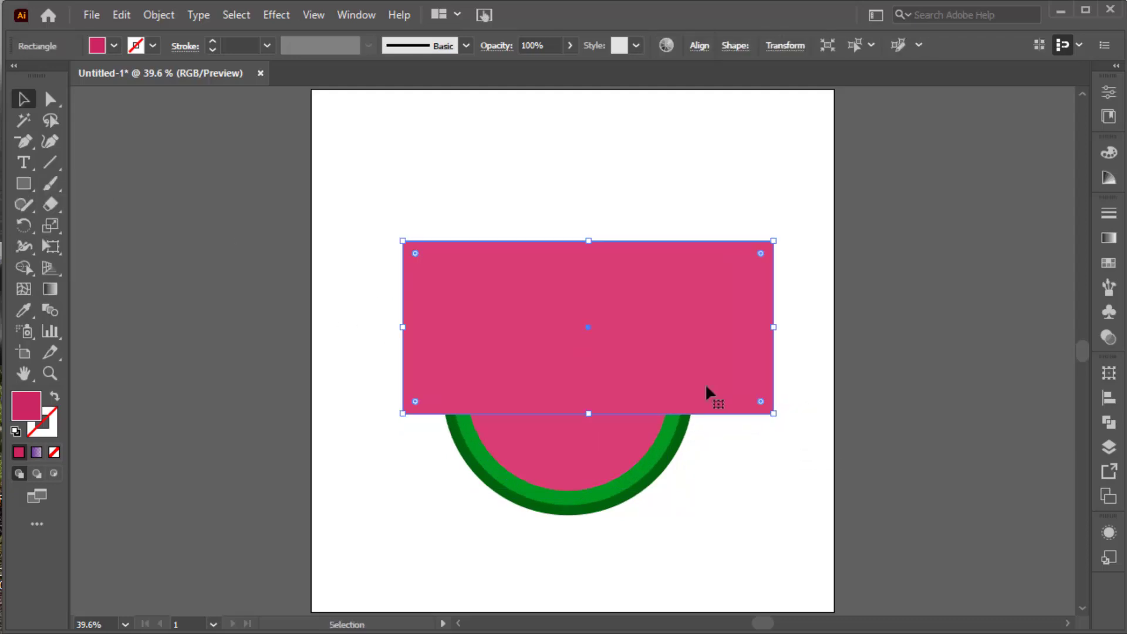
pyautogui.click(390, 200)
pyautogui.moveTo(589, 339); pyautogui.dragTo(589, 316)
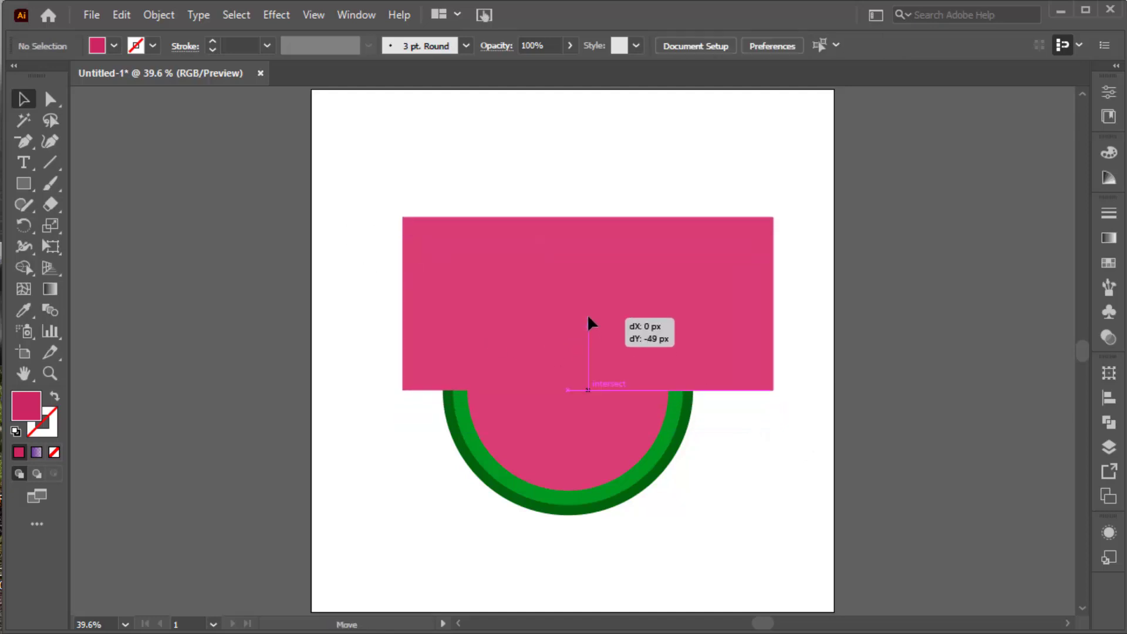
# Delete the rectangle and the circles' upper half with the Shape Builder.
pyautogui.moveTo(336, 186); pyautogui.dragTo(749, 538)
pyautogui.click(24, 268)
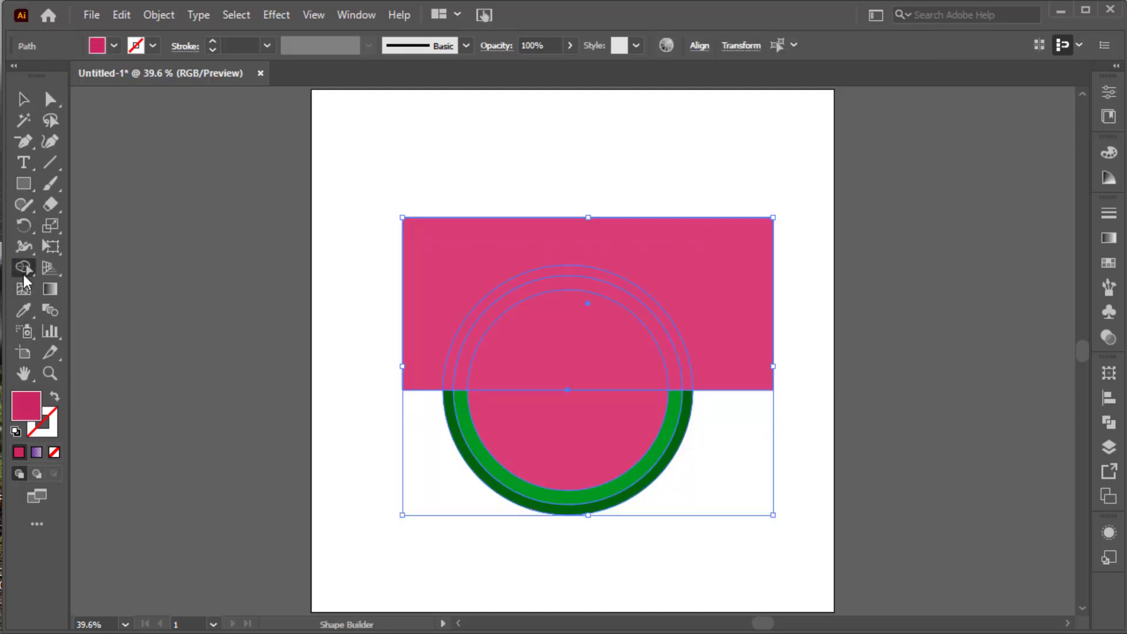
pyautogui.moveTo(552, 337); pyautogui.dragTo(446, 217)
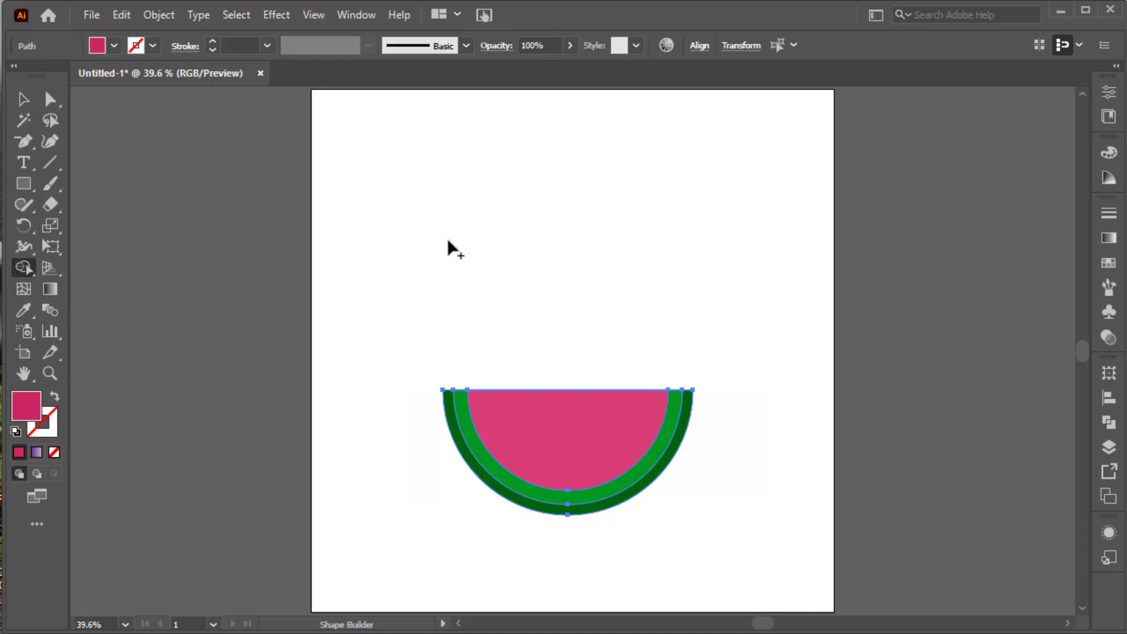
pyautogui.press('v')
pyautogui.click(508, 323)
# Draw a small black circle above the watermelon.
pyautogui.moveTo(23, 185); pyautogui.dragTo(78, 226)
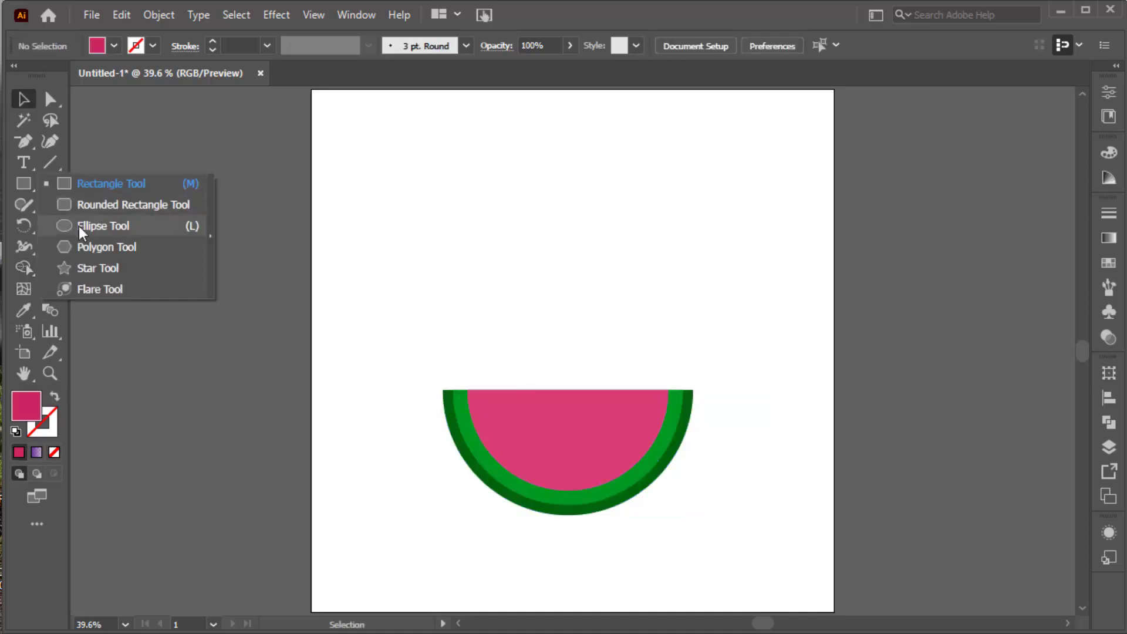
pyautogui.moveTo(525, 259); pyautogui.dragTo(565, 297)
pyautogui.doubleClick(36, 414)
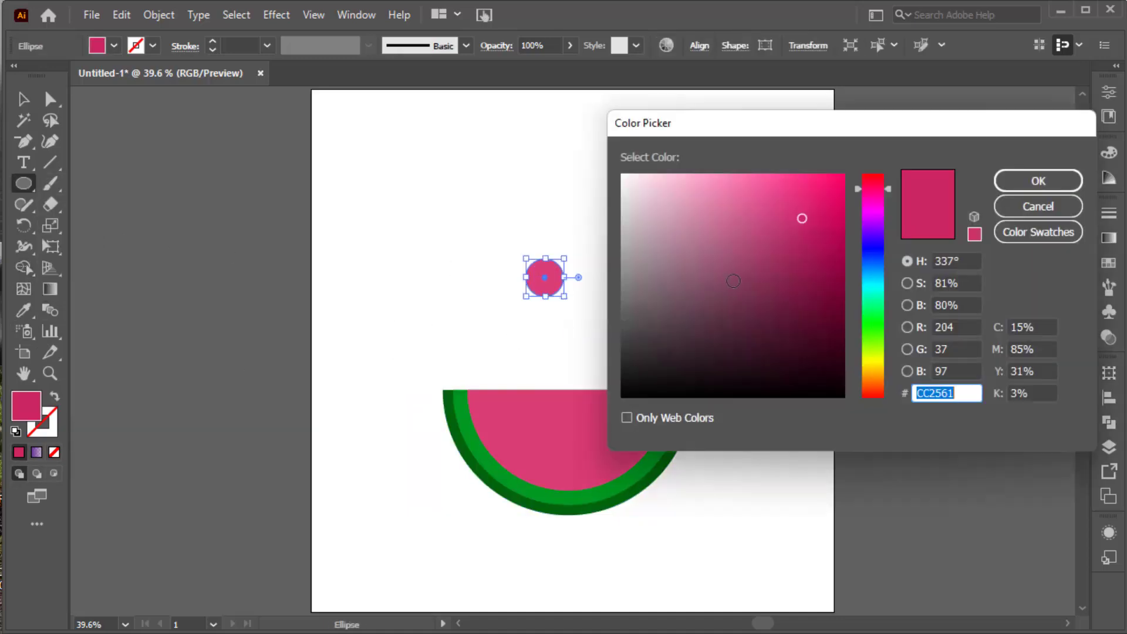
pyautogui.moveTo(810, 356); pyautogui.dragTo(838, 398)
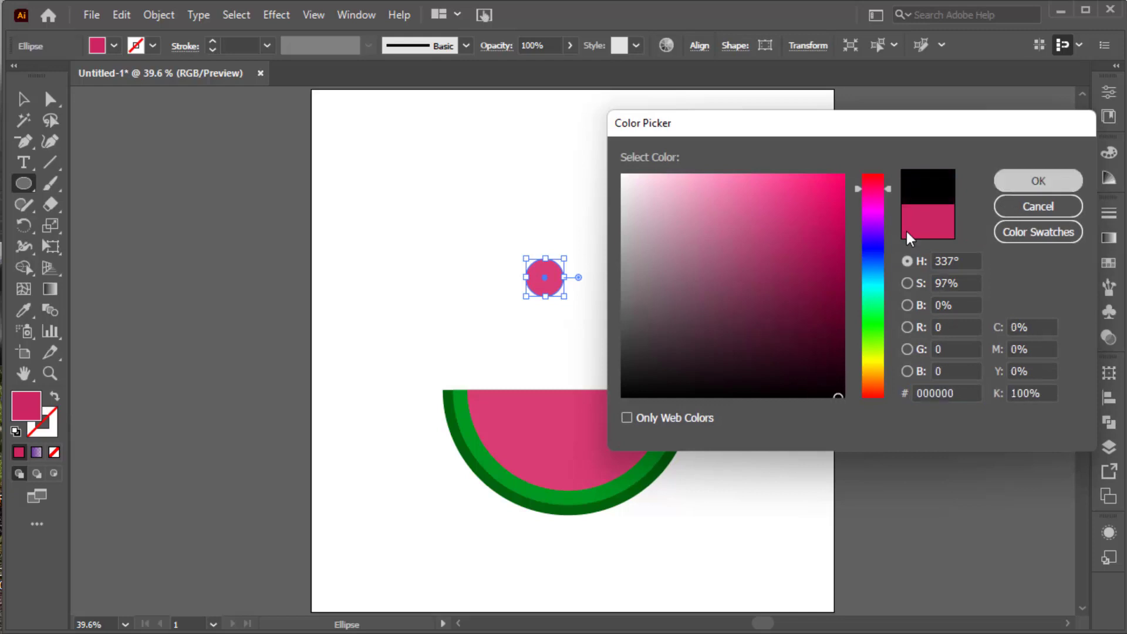
pyautogui.click(1038, 180)
# Pull the circle's top anchor up and sharpen it into a teardrop.
pyautogui.press('a')
pyautogui.scroll(2, 561, 279)
pyautogui.moveTo(561, 280)
pyautogui.mouseDown()
pyautogui.moveTo(581, 377)
pyautogui.moveTo(561, 292)
pyautogui.mouseUp()
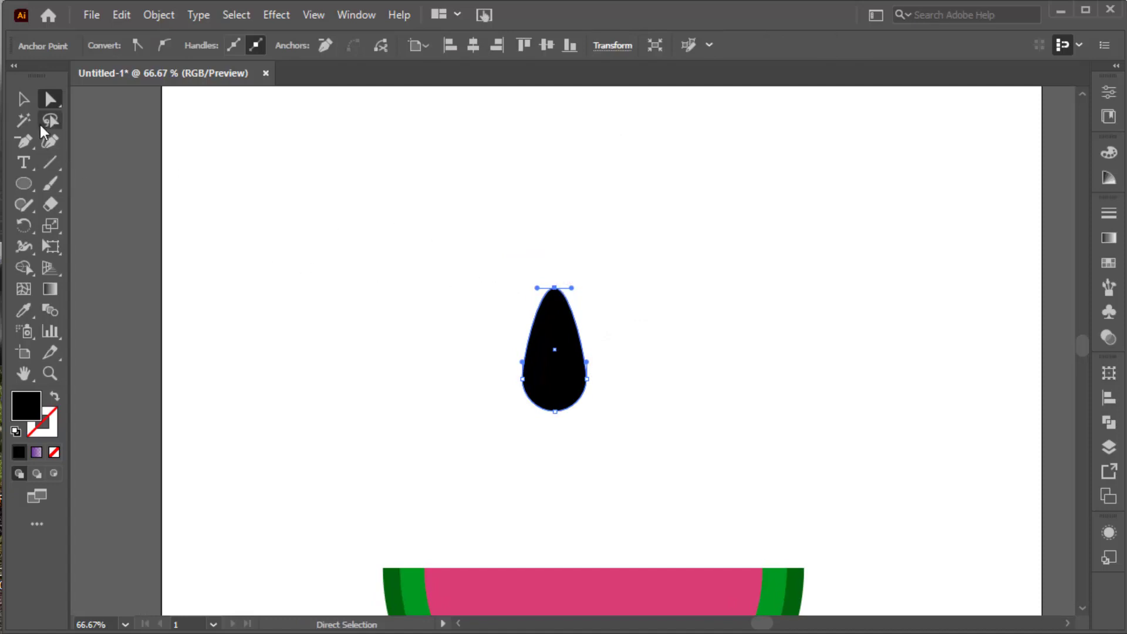
pyautogui.moveTo(23, 141); pyautogui.dragTo(118, 204)
pyautogui.click(555, 288)
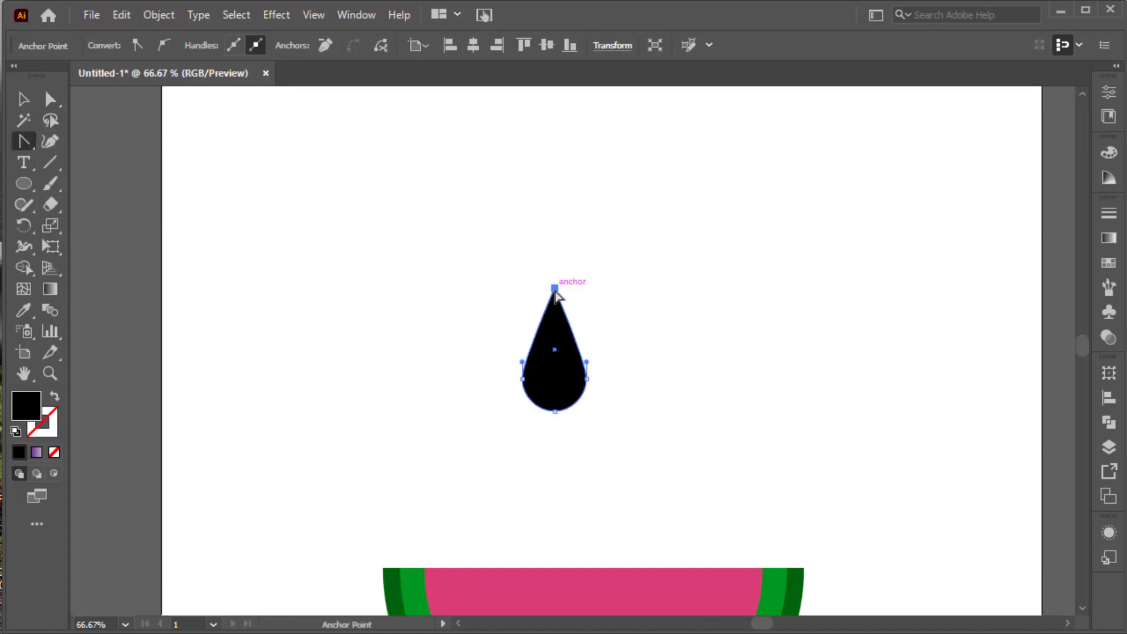
# Shrink the teardrop to seed size and move it onto the pink flesh.
pyautogui.press('v')
pyautogui.click(557, 329)
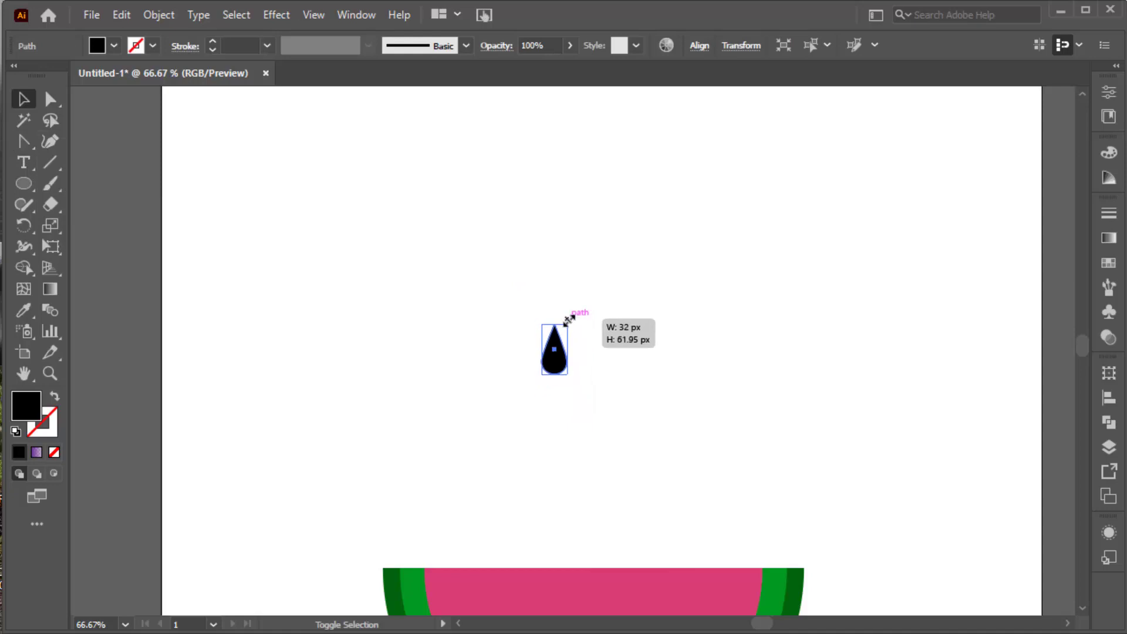
pyautogui.moveTo(589, 292); pyautogui.dragTo(579, 312)
pyautogui.scroll(-3, 587, 294)
pyautogui.moveTo(575, 194)
pyautogui.mouseDown()
pyautogui.moveTo(596, 535)
pyautogui.moveTo(543, 533)
pyautogui.mouseUp()
# Duplicate the seed leftward and select the angled left-side seeds.
pyautogui.hotkey('ctrl', '+')
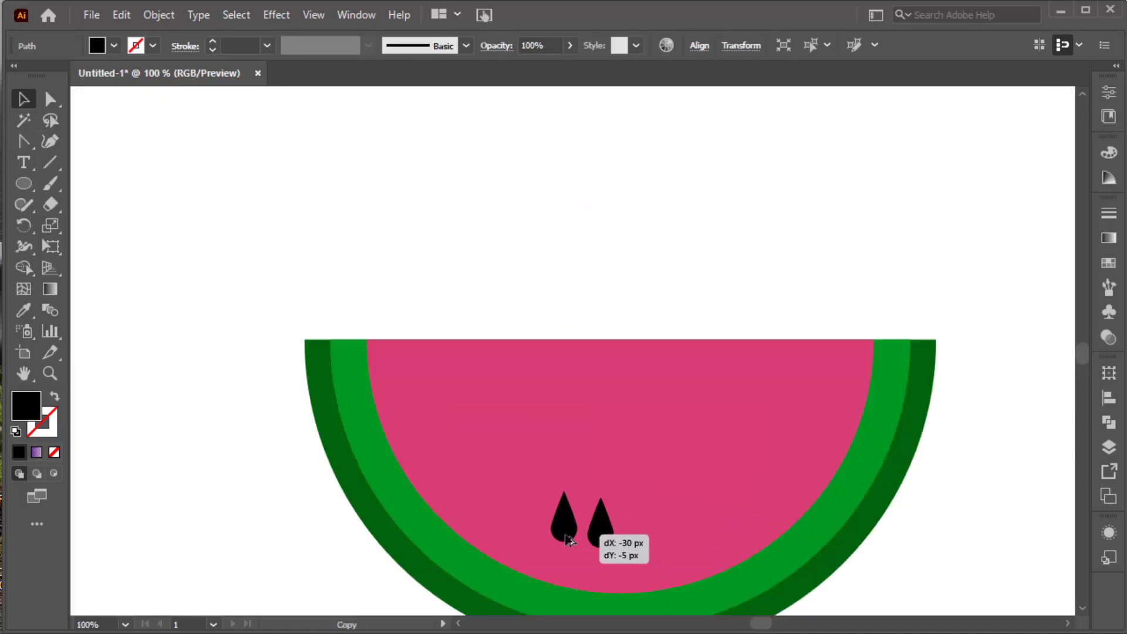
pyautogui.moveTo(562, 493)
pyautogui.mouseDown()
pyautogui.moveTo(571, 483)
pyautogui.moveTo(484, 475)
pyautogui.moveTo(523, 463)
pyautogui.moveTo(438, 436)
pyautogui.moveTo(480, 410)
pyautogui.moveTo(418, 392)
pyautogui.moveTo(467, 374)
pyautogui.mouseUp()
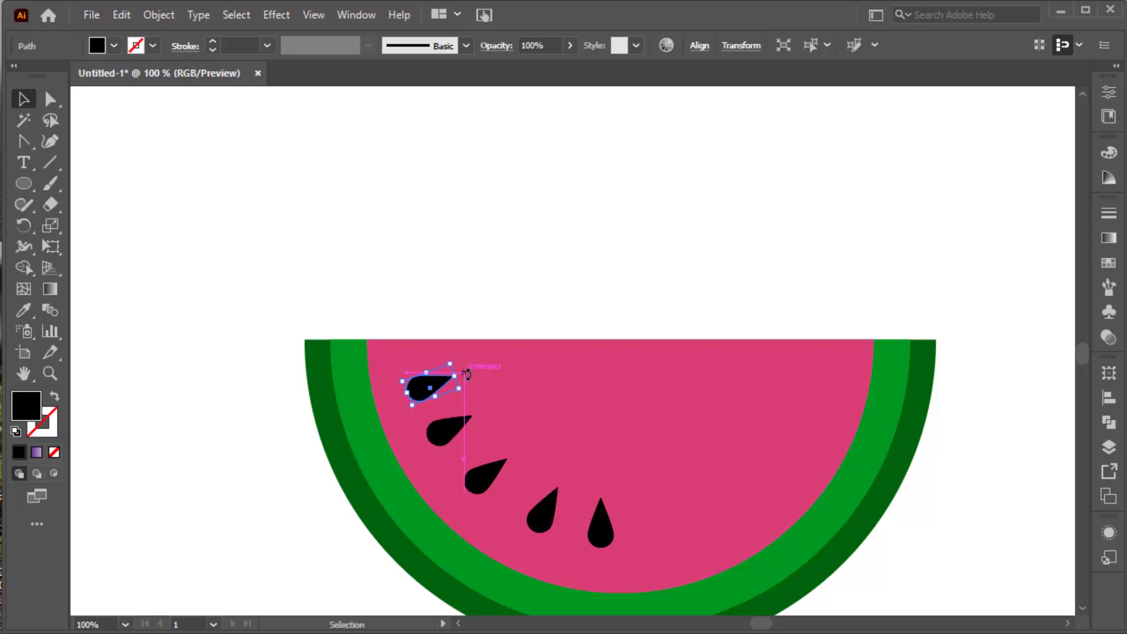
pyautogui.keyDown('shift'); pyautogui.click(486, 474); pyautogui.keyUp('shift')
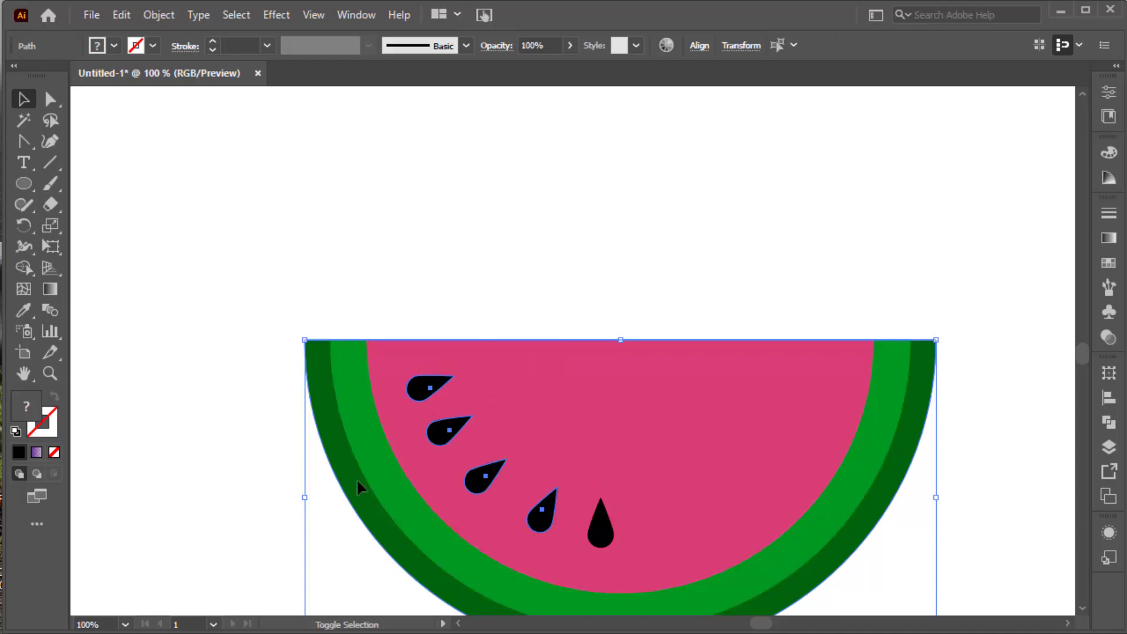
pyautogui.keyDown('shift'); pyautogui.click(449, 435); pyautogui.keyUp('shift')
# Reflect copies of the left seeds onto the right side and centre the middle seed.
pyautogui.moveTo(26, 230); pyautogui.dragTo(91, 246)
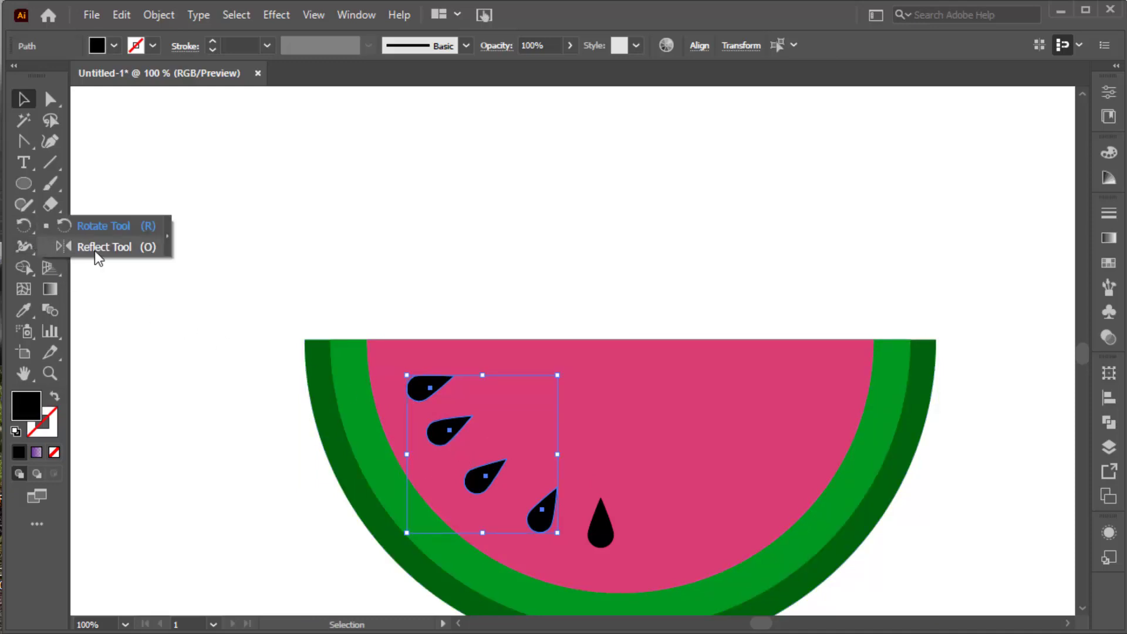
pyautogui.keyDown('alt'); pyautogui.click(600, 497); pyautogui.keyUp('alt')
pyautogui.click(707, 393)
pyautogui.press('v')
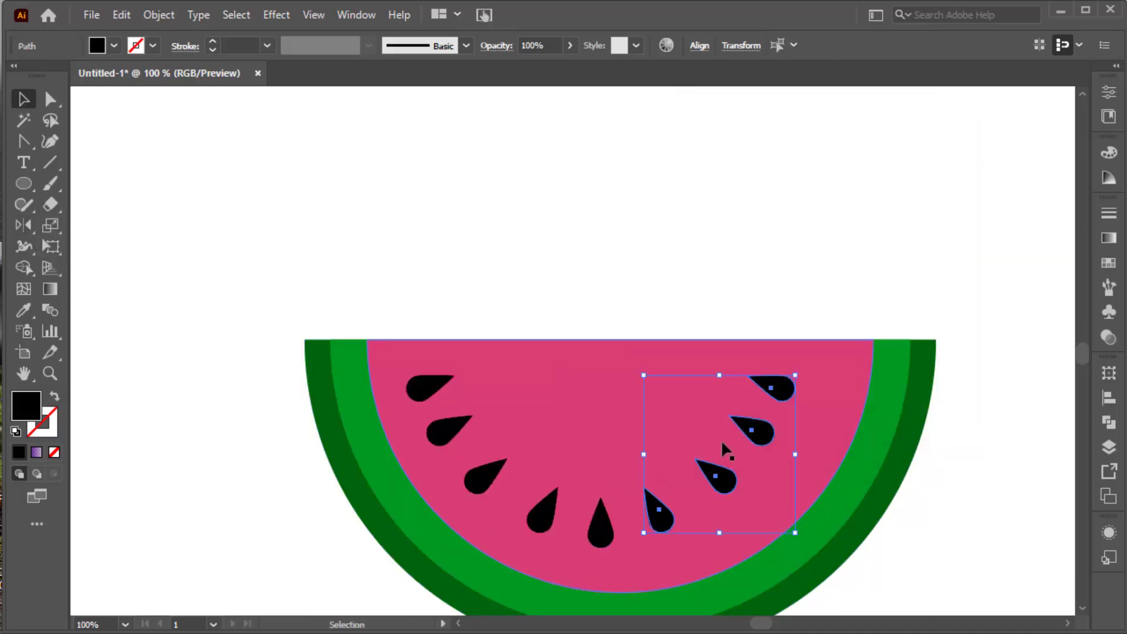
pyautogui.moveTo(678, 525)
pyautogui.mouseDown()
pyautogui.moveTo(691, 531)
pyautogui.moveTo(769, 477)
pyautogui.mouseUp()
pyautogui.moveTo(674, 503); pyautogui.dragTo(691, 503)
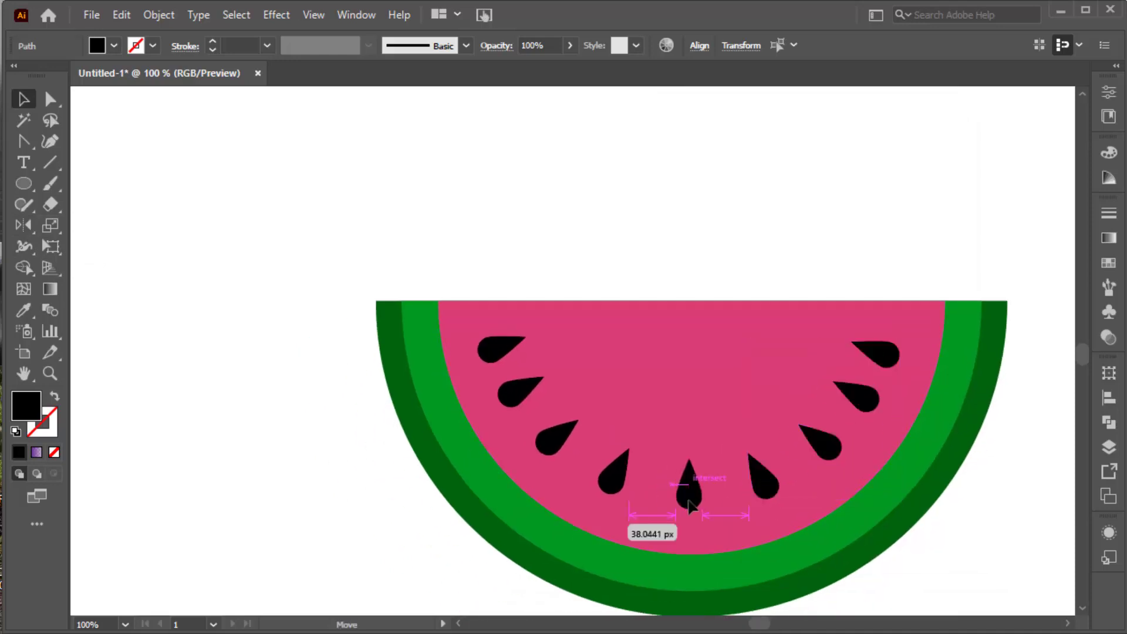
pyautogui.click(774, 288)
pyautogui.moveTo(773, 288); pyautogui.dragTo(709, 280)
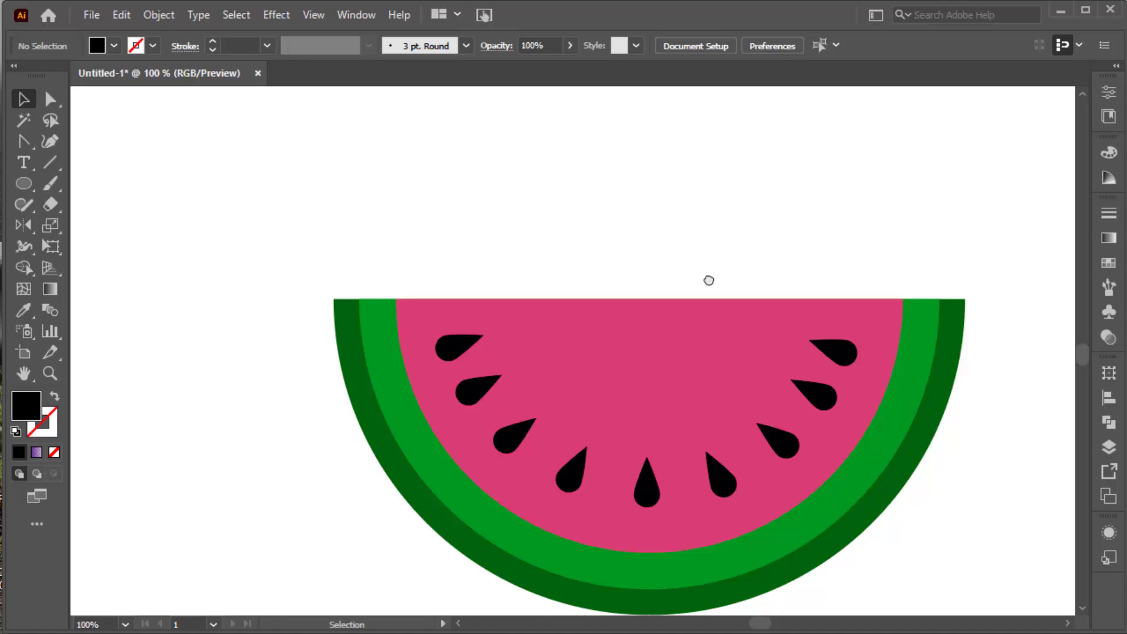
# Duplicate the pink flesh in place and shrink the copy to 350×175 px.
pyautogui.click(713, 348)
pyautogui.press('a')
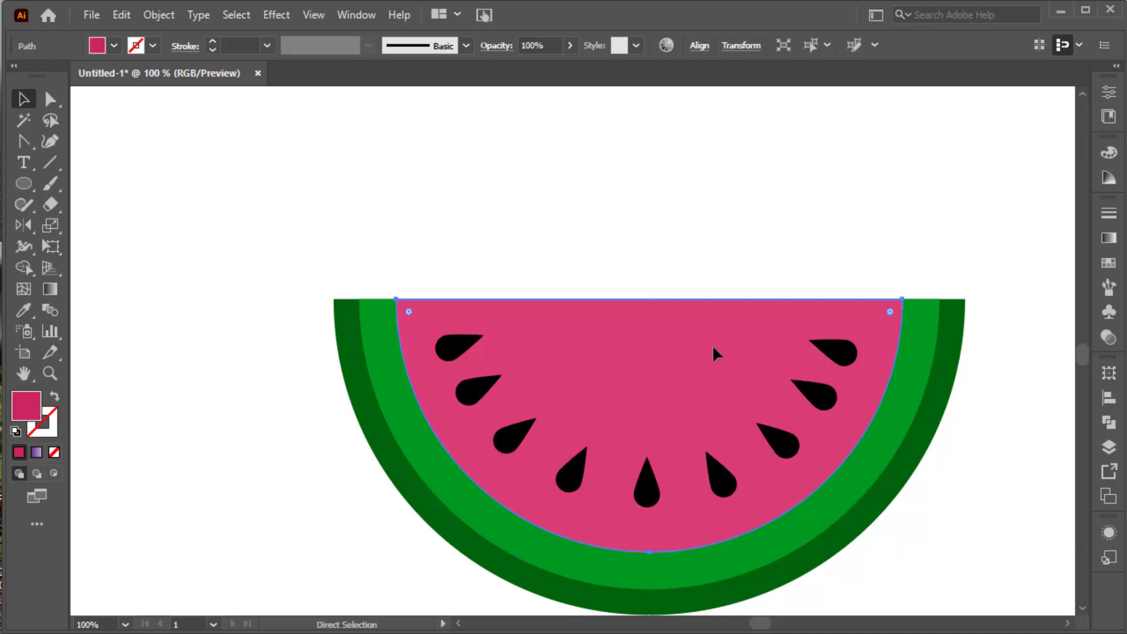
pyautogui.press('v')
pyautogui.moveTo(901, 300); pyautogui.dragTo(866, 310)
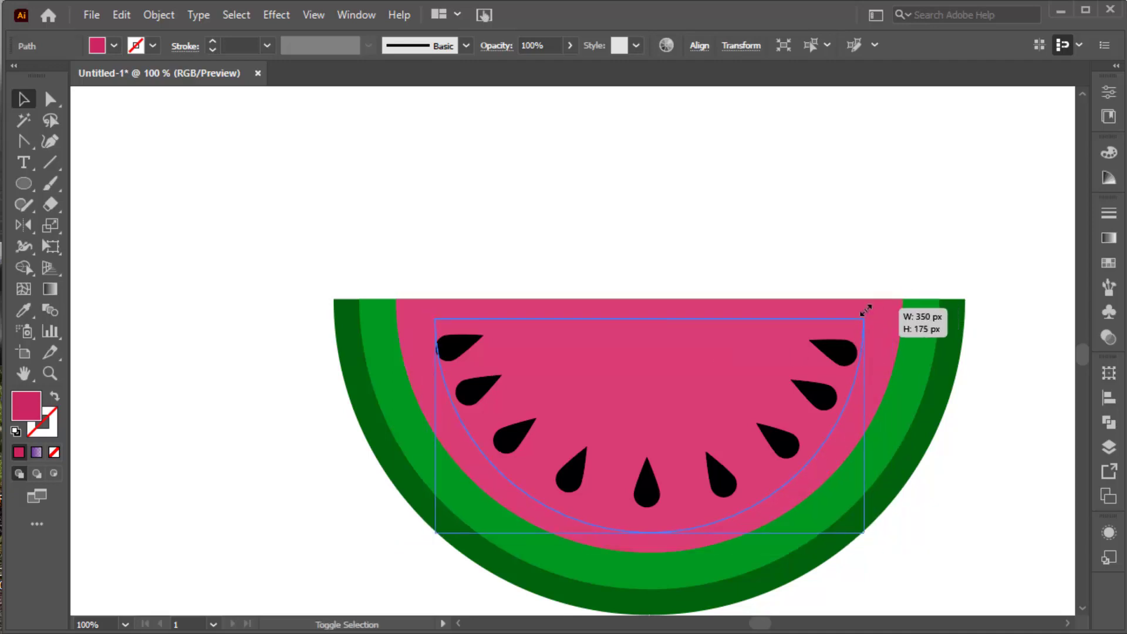
# Fill the inner flesh lighter pink E54A89 and stretch its top to the flat edge.
pyautogui.doubleClick(26, 406)
pyautogui.click(773, 196)
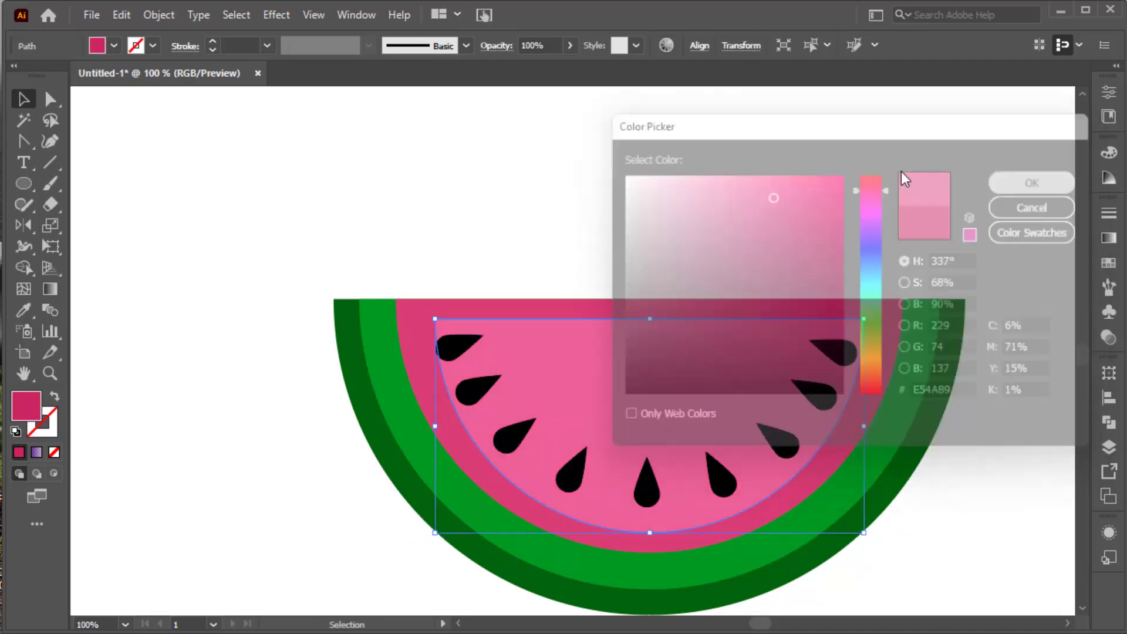
pyautogui.click(728, 222)
pyautogui.click(652, 332)
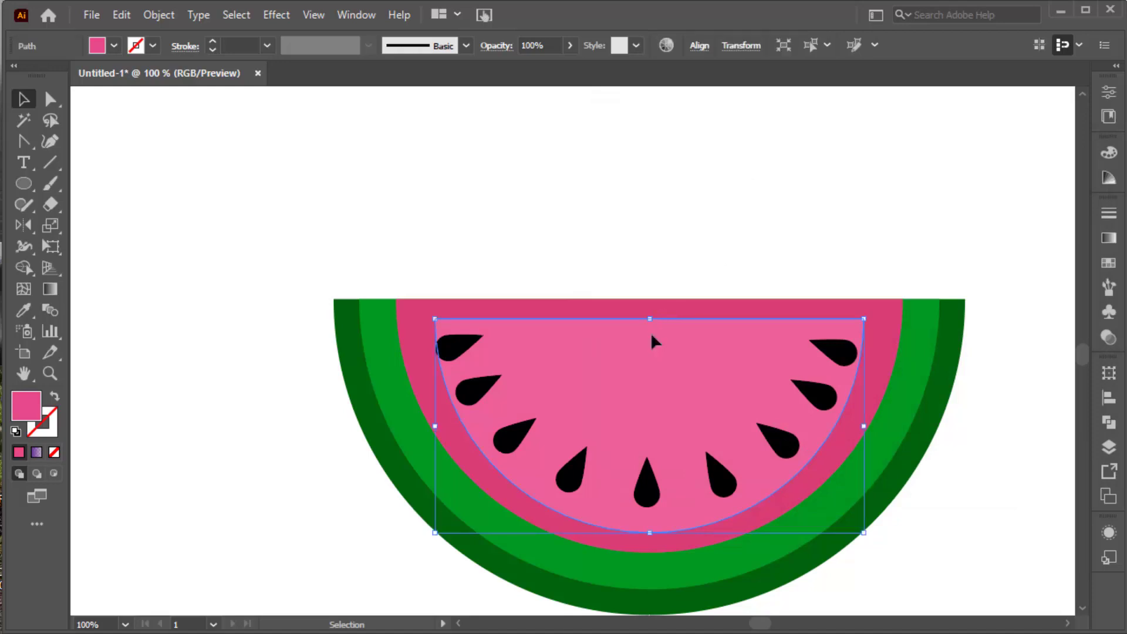
pyautogui.moveTo(650, 318); pyautogui.dragTo(650, 299)
pyautogui.click(667, 267)
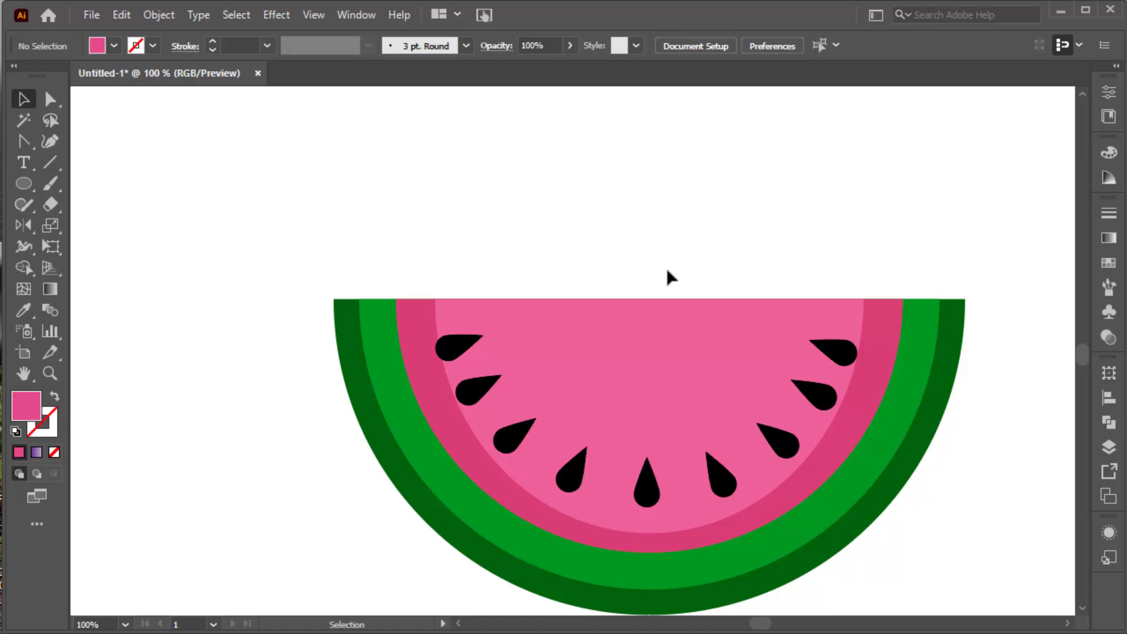
# Draw a tall narrow highlight ellipse on the flesh filled EF7BAF.
pyautogui.press('l')
pyautogui.moveTo(509, 346); pyautogui.dragTo(536, 431)
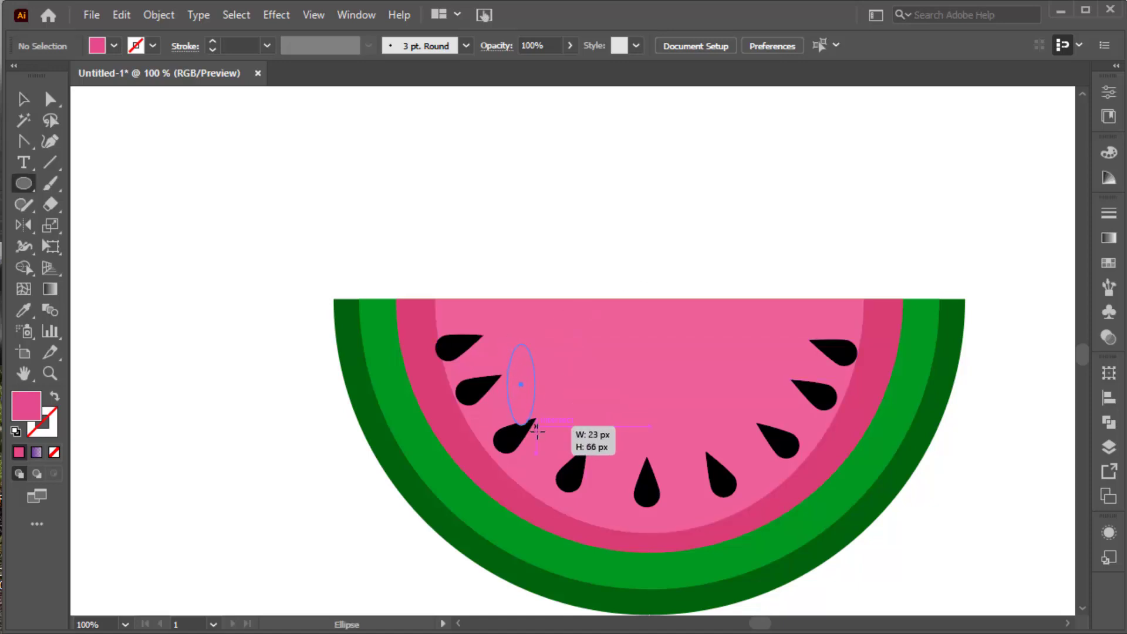
pyautogui.doubleClick(20, 395)
pyautogui.write('EF7BAF')
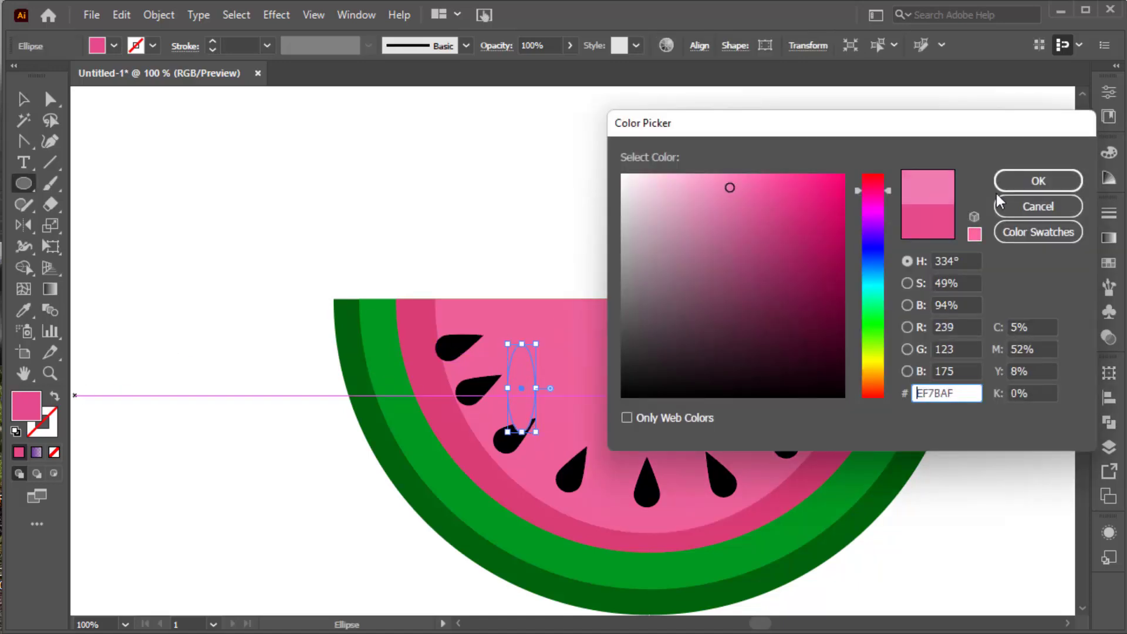
pyautogui.click(998, 188)
# Tilt the highlight into place, add a smaller copy below, and select the whole watermelon.
pyautogui.press('v')
pyautogui.moveTo(520, 394); pyautogui.dragTo(564, 368)
pyautogui.click(574, 281)
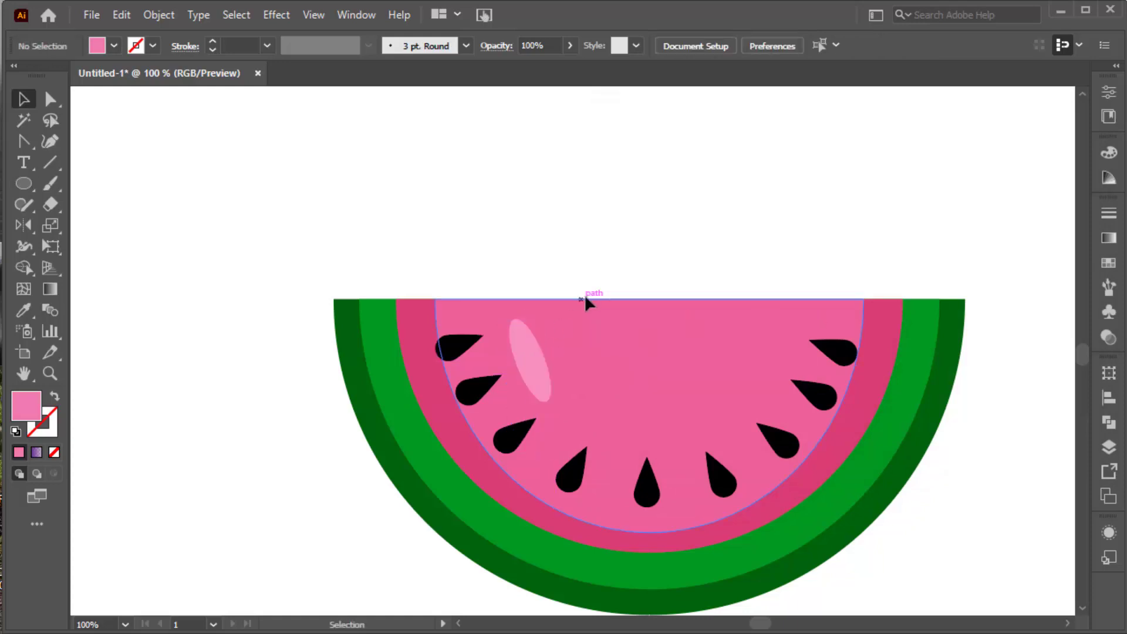
pyautogui.moveTo(538, 359)
pyautogui.mouseDown()
pyautogui.moveTo(591, 414)
pyautogui.moveTo(589, 389)
pyautogui.mouseUp()
pyautogui.click(667, 266)
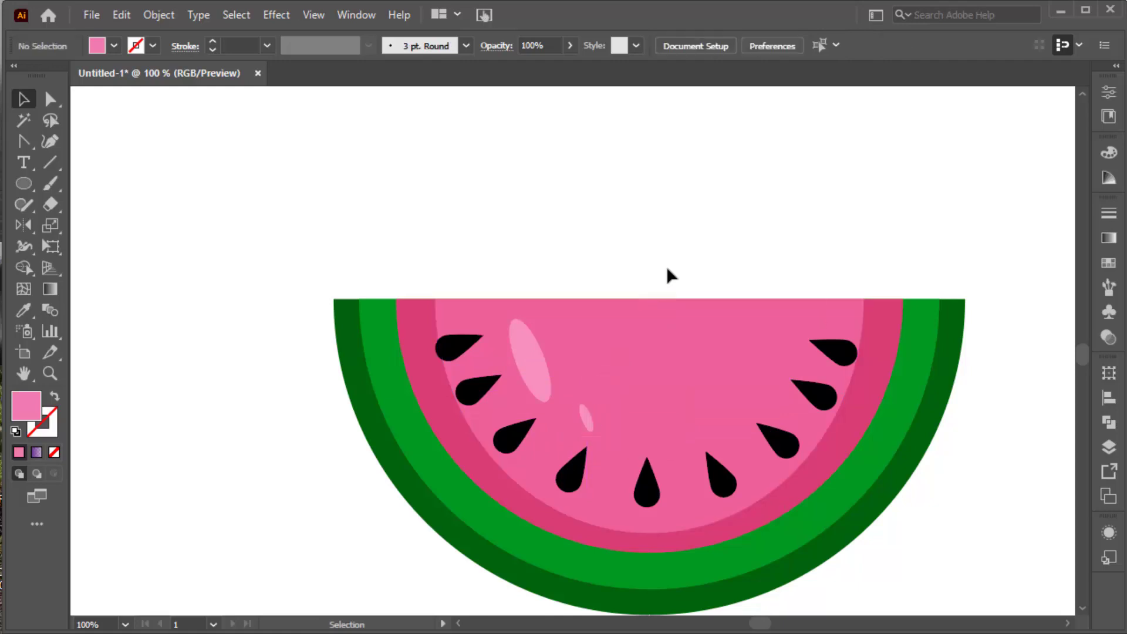
pyautogui.hotkey('ctrl', '0')
pyautogui.moveTo(377, 289)
pyautogui.mouseDown()
pyautogui.moveTo(681, 520)
pyautogui.moveTo(710, 463)
pyautogui.moveTo(766, 507)
pyautogui.mouseUp()
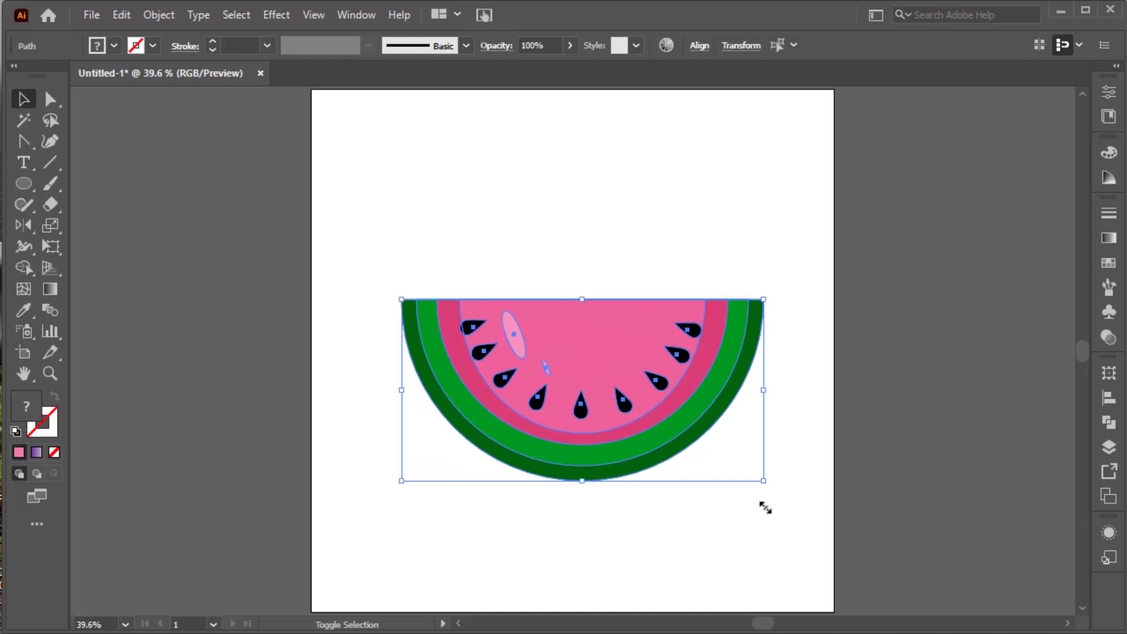
# Rotate the watermelon about 34° clockwise and move it up and left.
pyautogui.moveTo(774, 299); pyautogui.dragTo(760, 415)
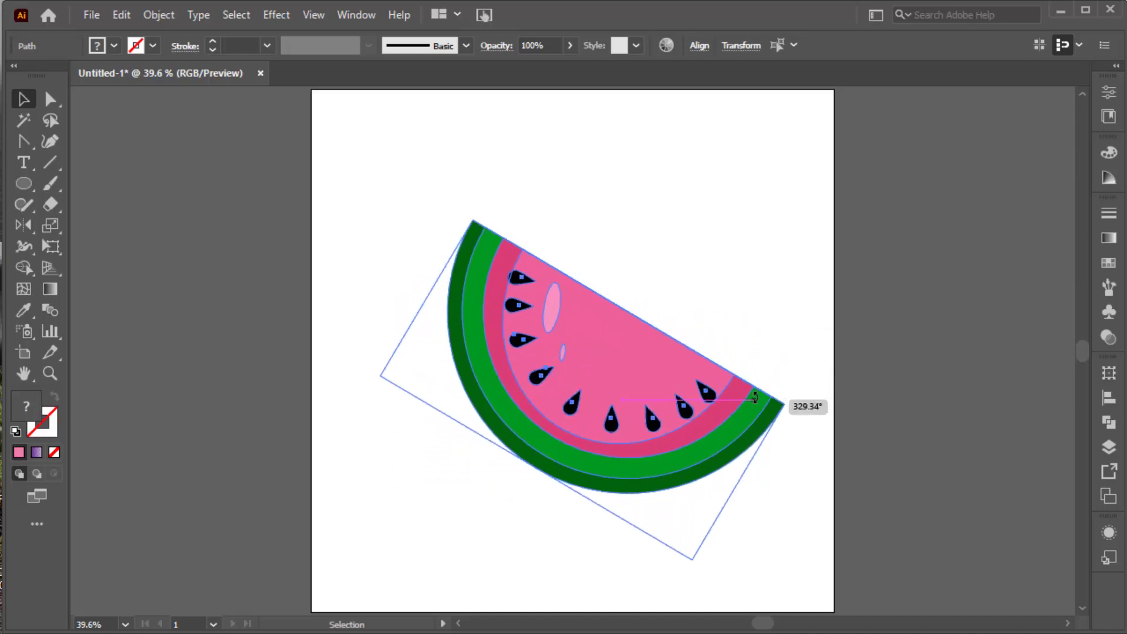
pyautogui.click(750, 354)
pyautogui.hotkey('ctrl', 'a')
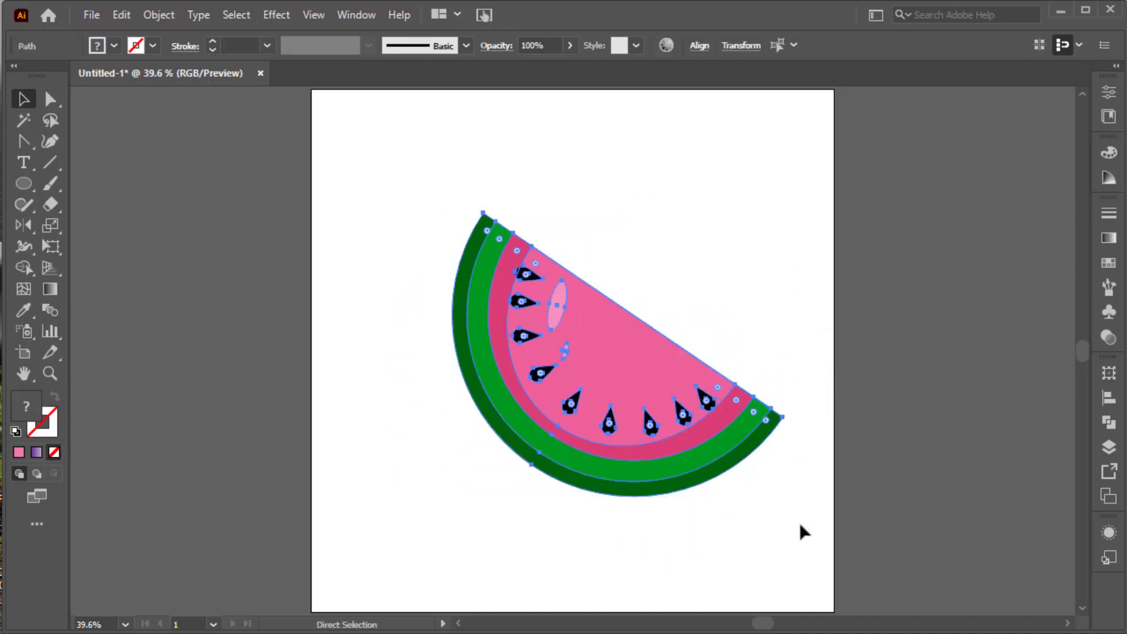
pyautogui.moveTo(704, 458); pyautogui.dragTo(667, 439)
pyautogui.click(753, 511)
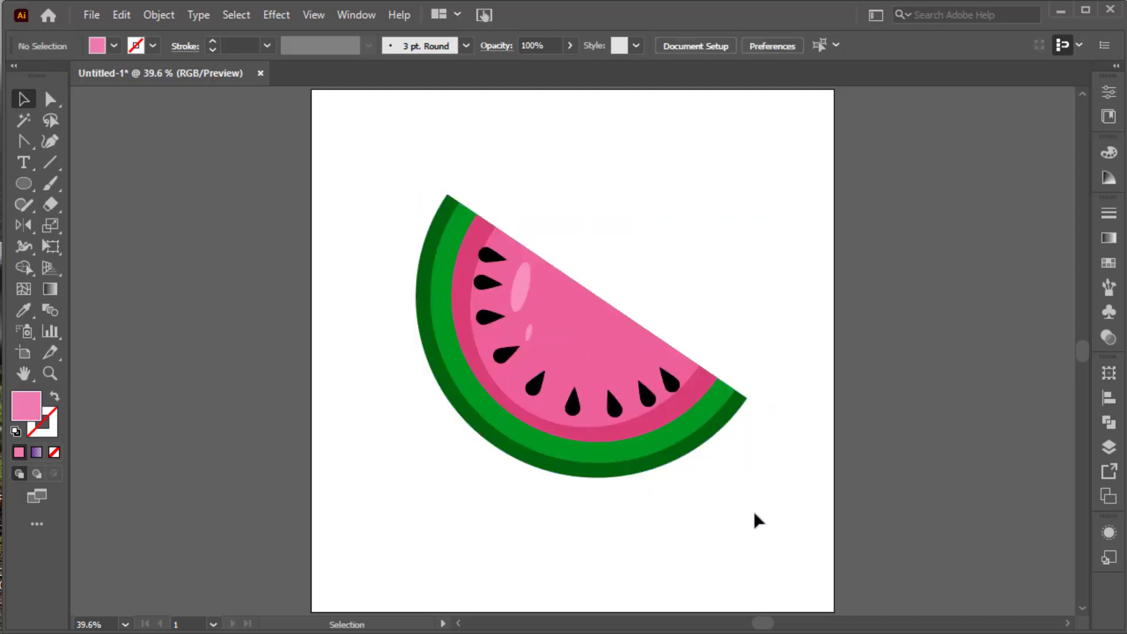
# Ungroup the watermelon and give the outer rind a dark green 0A2102 stroke.
pyautogui.click(702, 447)
pyautogui.rightClick(703, 453)
pyautogui.click(783, 287)
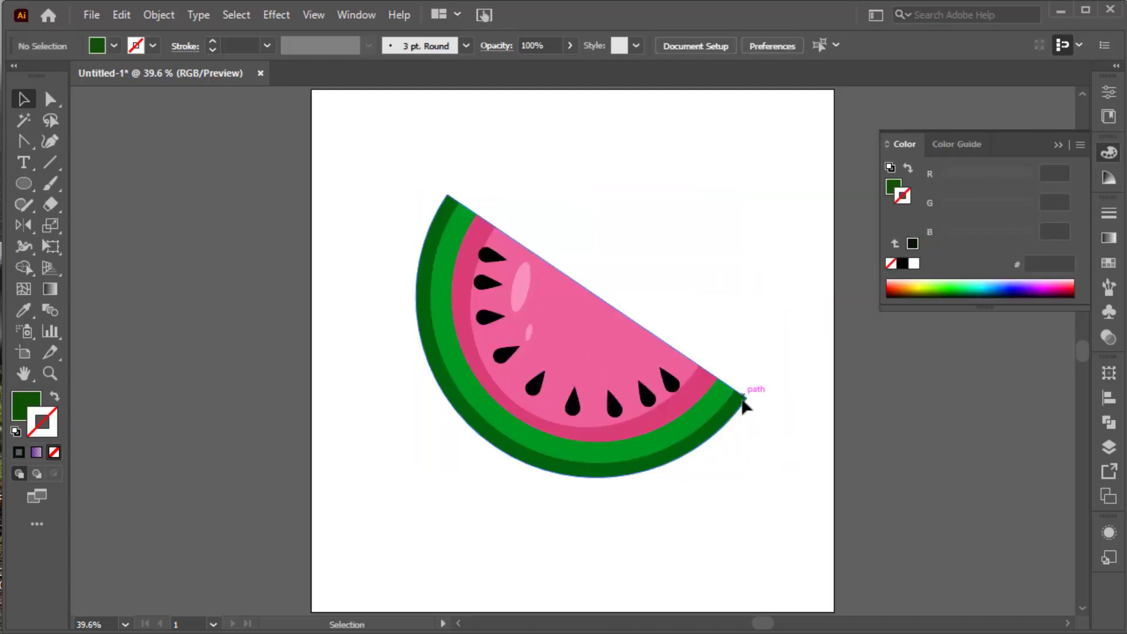
pyautogui.click(675, 453)
pyautogui.doubleClick(40, 438)
pyautogui.click(871, 340)
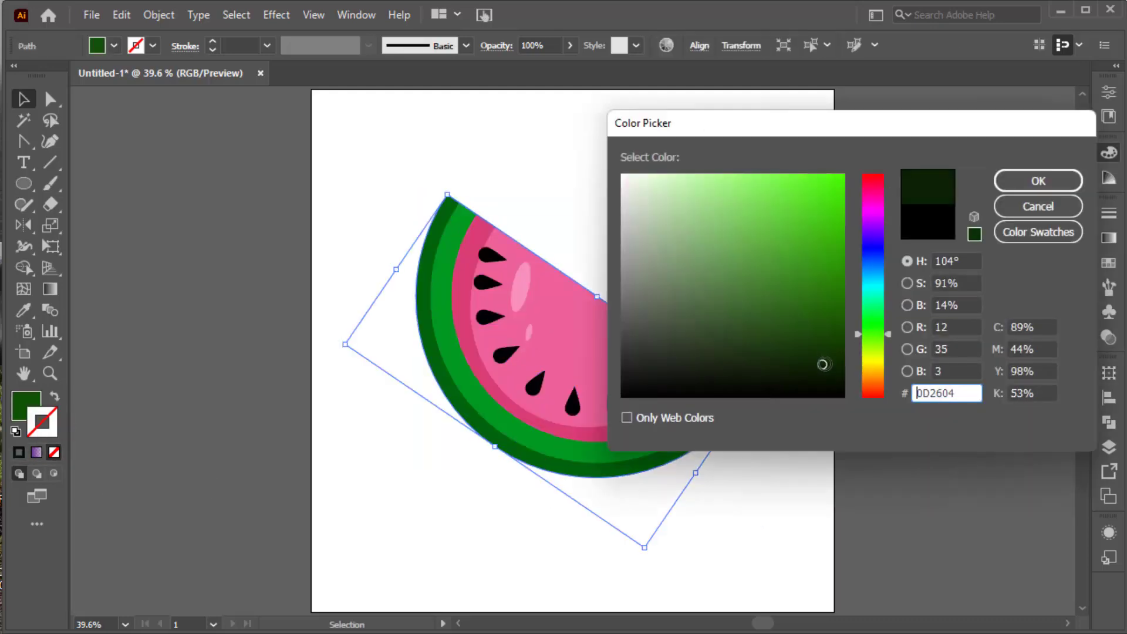
pyautogui.click(829, 369)
pyautogui.click(1033, 182)
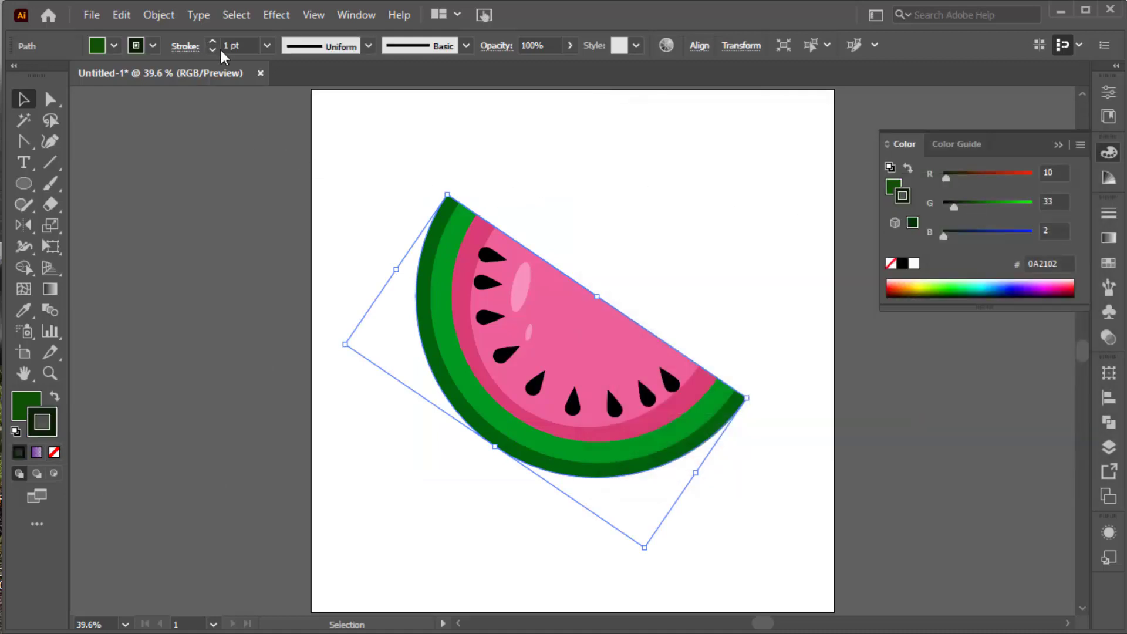
# Paste a copy of the rind with no fill and a 13 pt stroke, aligned over the watermelon.
pyautogui.click(121, 15)
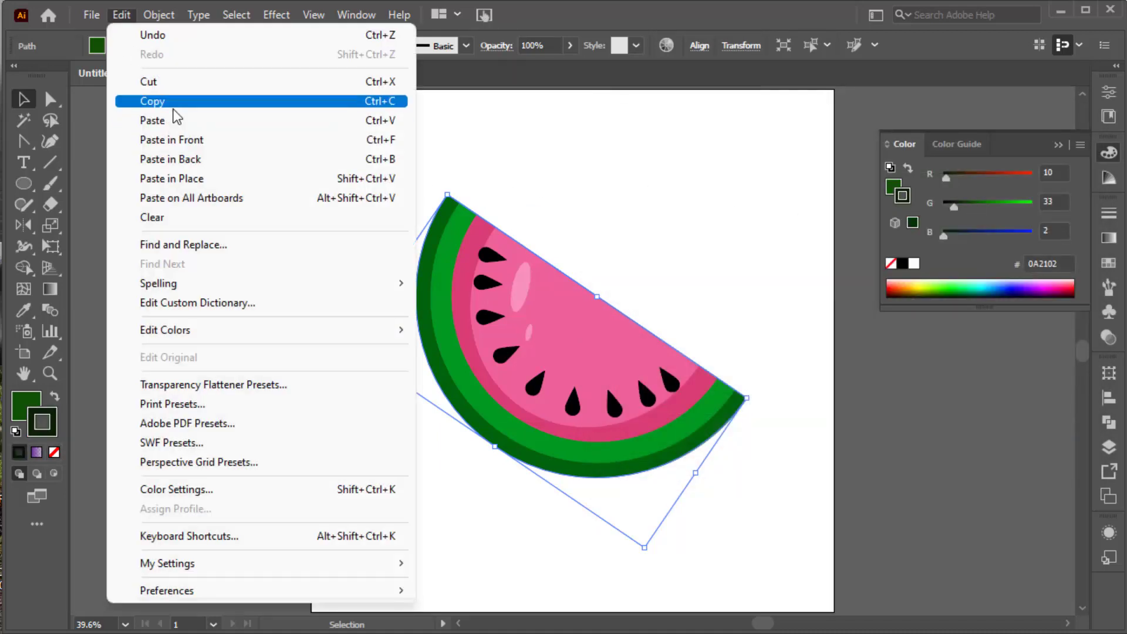
pyautogui.click(174, 106)
pyautogui.click(122, 15)
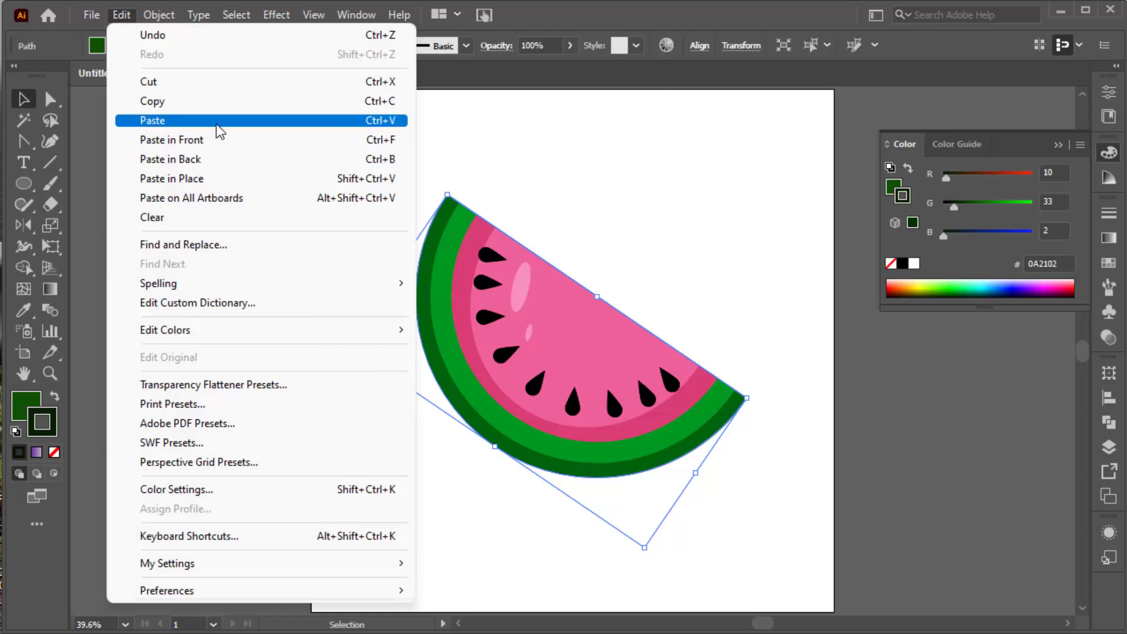
pyautogui.click(215, 121)
pyautogui.click(54, 451)
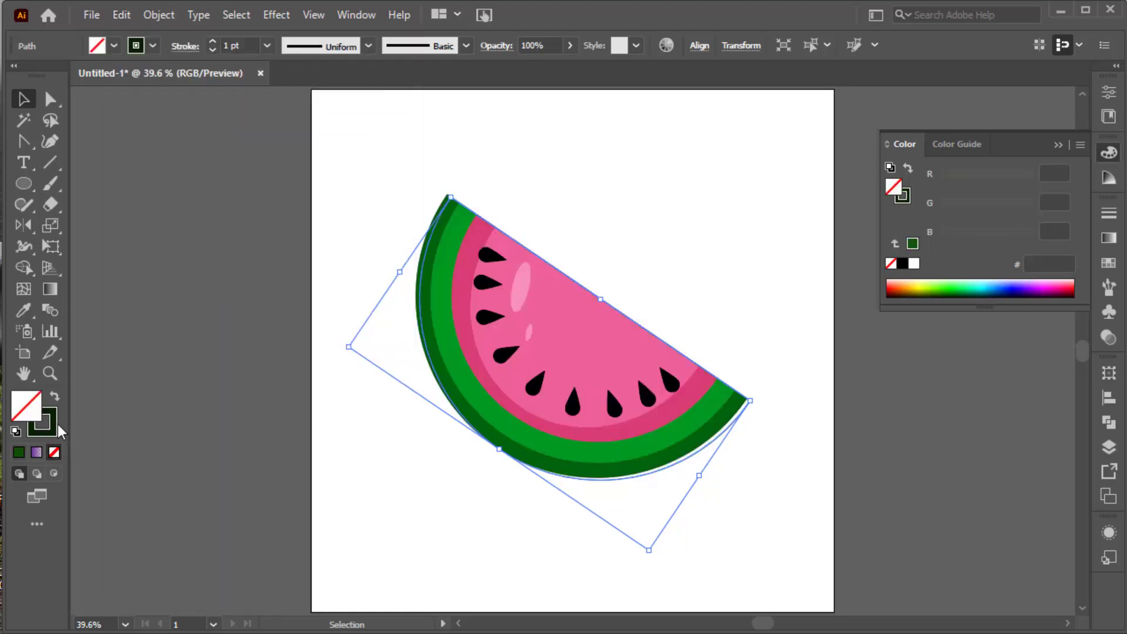
pyautogui.click(56, 422)
pyautogui.click(209, 42)
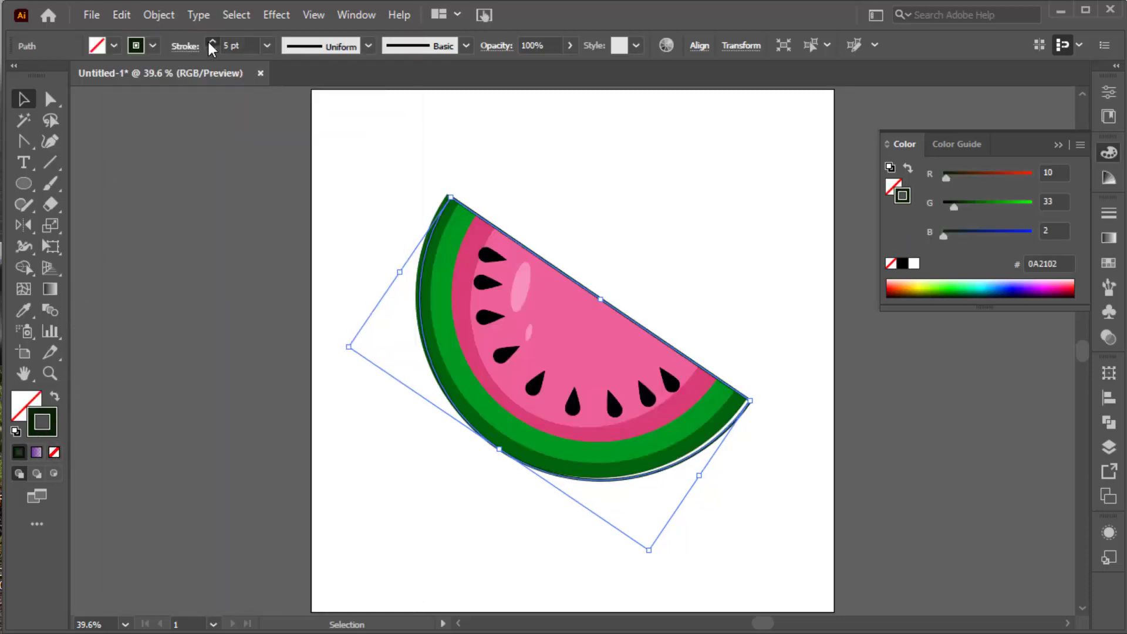
pyautogui.moveTo(601, 482); pyautogui.dragTo(596, 480)
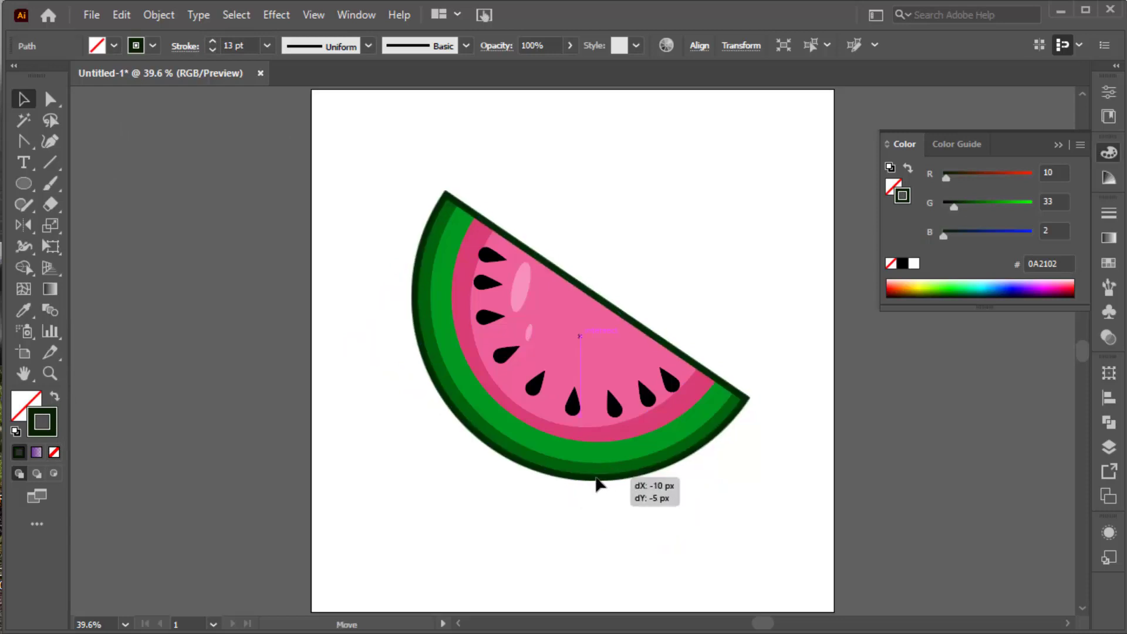
pyautogui.click(720, 286)
pyautogui.moveTo(720, 287); pyautogui.dragTo(715, 313)
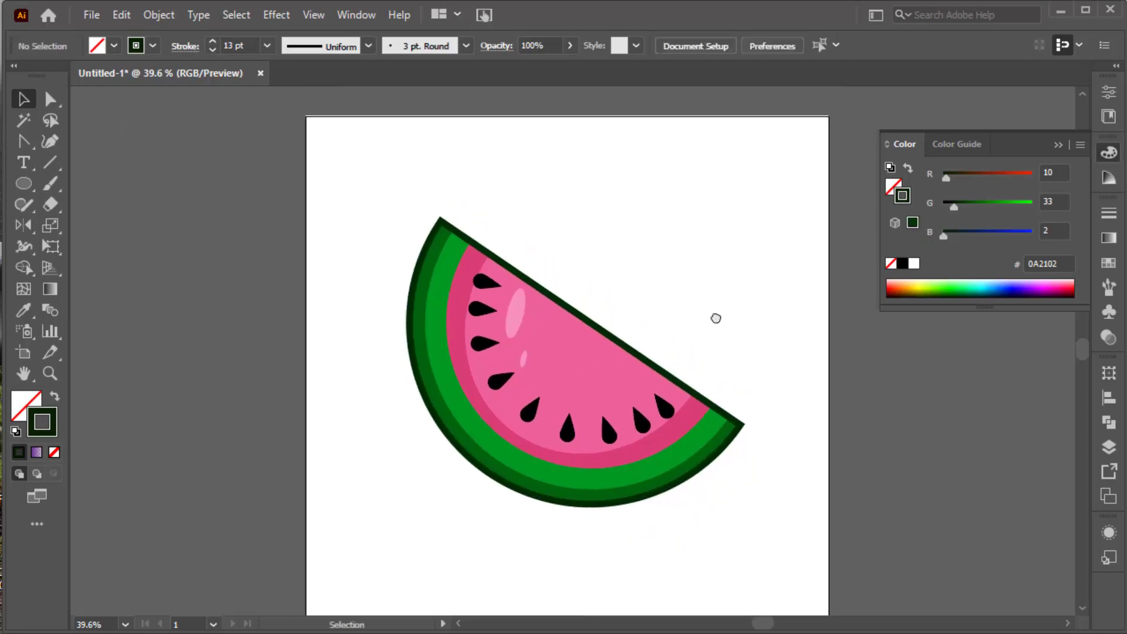
# Group all the watermelon parts together.
pyautogui.click(1058, 144)
pyautogui.hotkey('ctrl', 'a')
pyautogui.rightClick(678, 441)
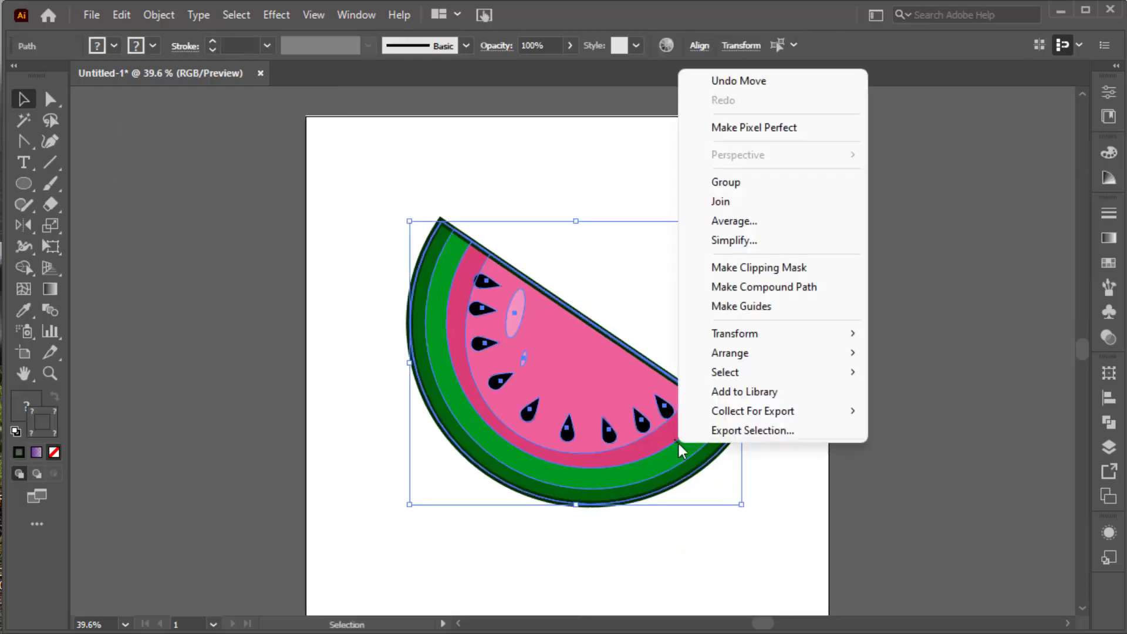
pyautogui.click(760, 182)
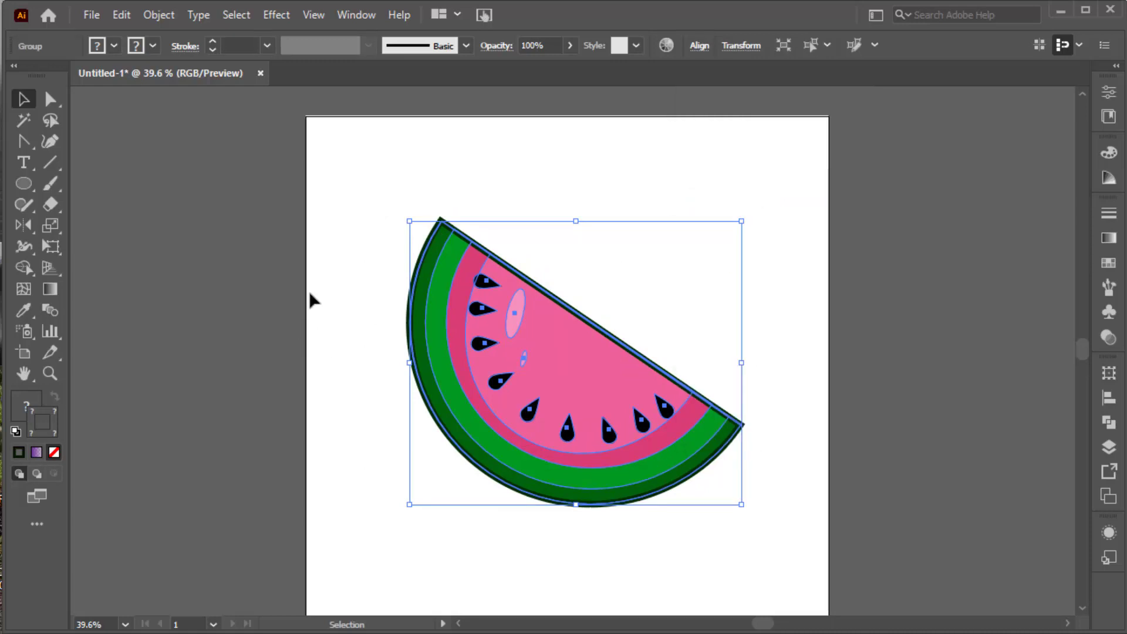
# Make the watermelon slice a pattern swatch and exit pattern editing.
pyautogui.click(158, 15)
pyautogui.click(464, 473)
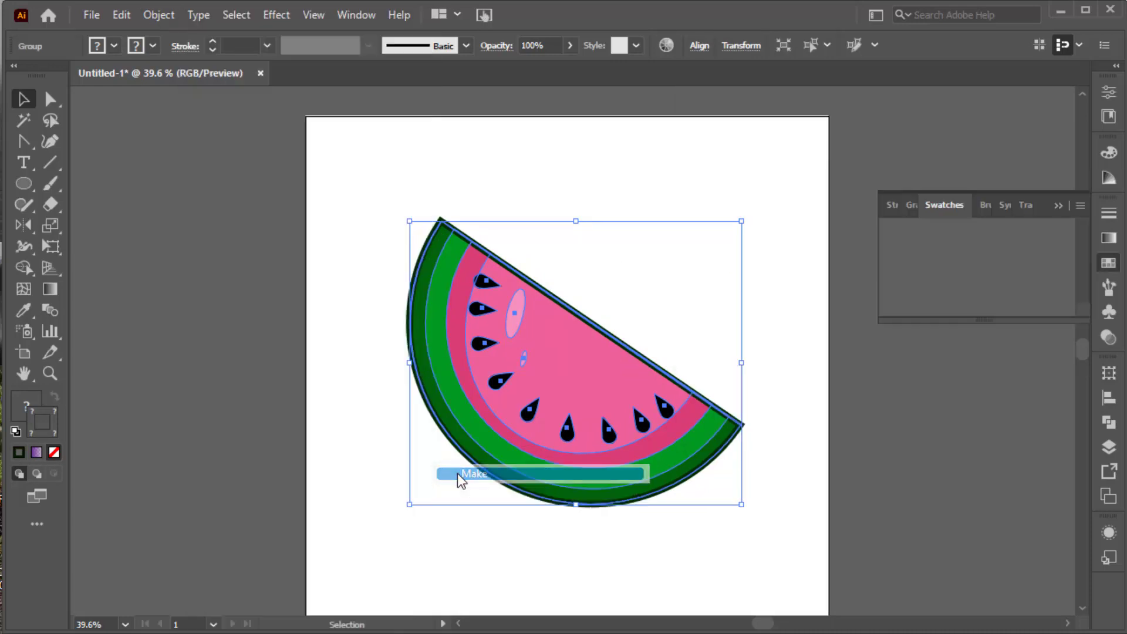
pyautogui.click(718, 361)
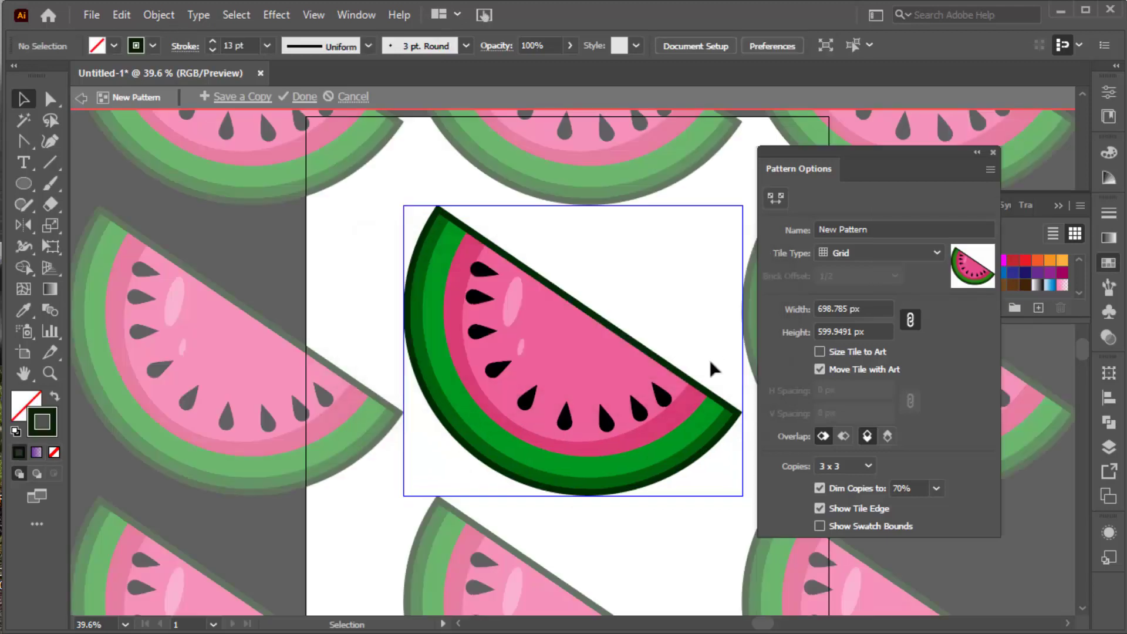
pyautogui.click(305, 97)
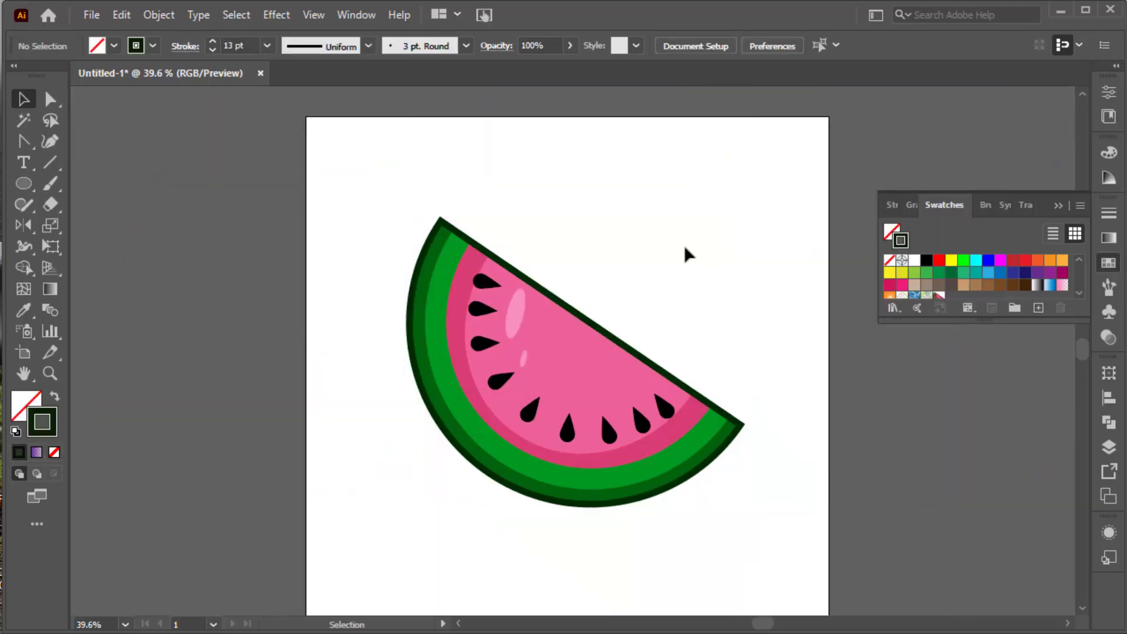
# Move the watermelon off the artboard's left side and shrink it.
pyautogui.moveTo(574, 347); pyautogui.dragTo(369, 357)
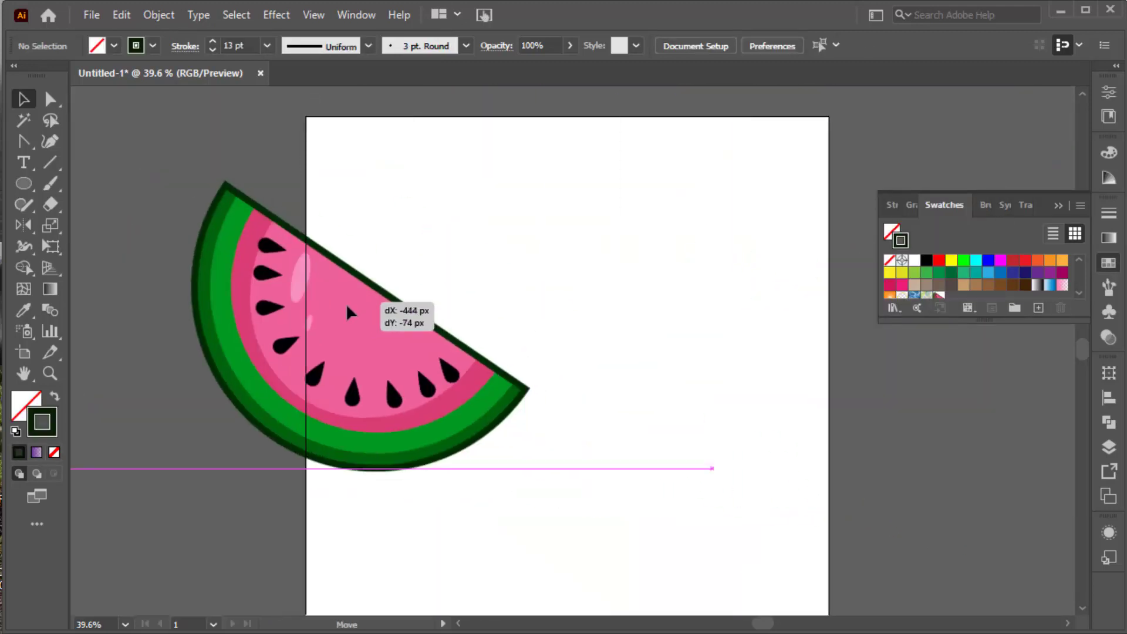
pyautogui.moveTo(431, 422); pyautogui.dragTo(283, 292)
pyautogui.click(274, 335)
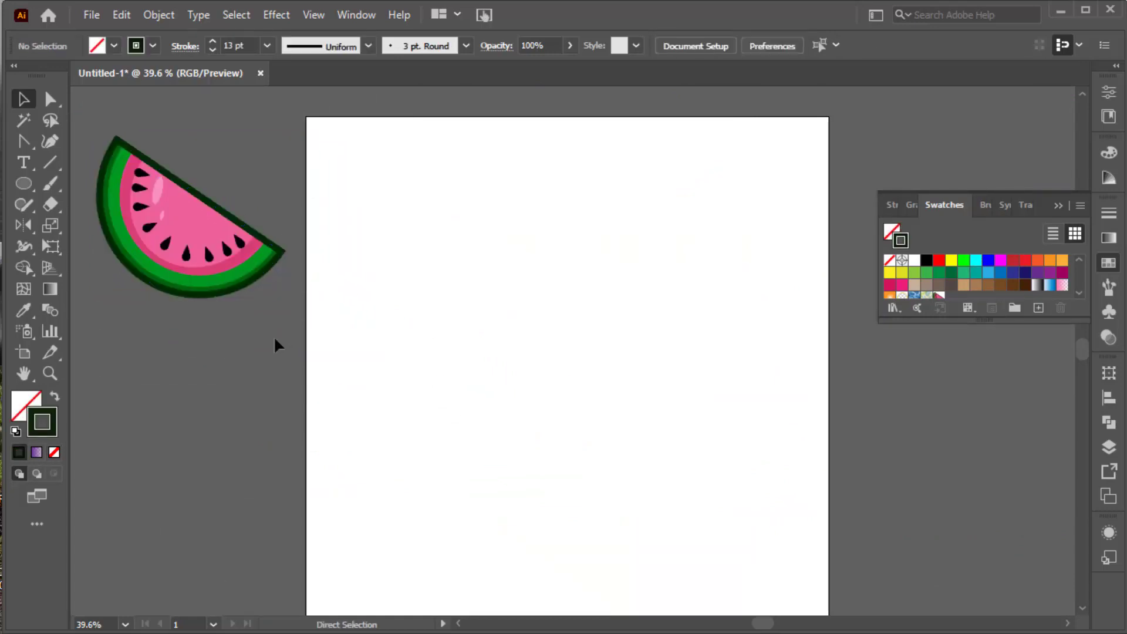
# Create a 1080 × 1080 px square with the Rectangle tool.
pyautogui.moveTo(15, 182); pyautogui.dragTo(109, 183)
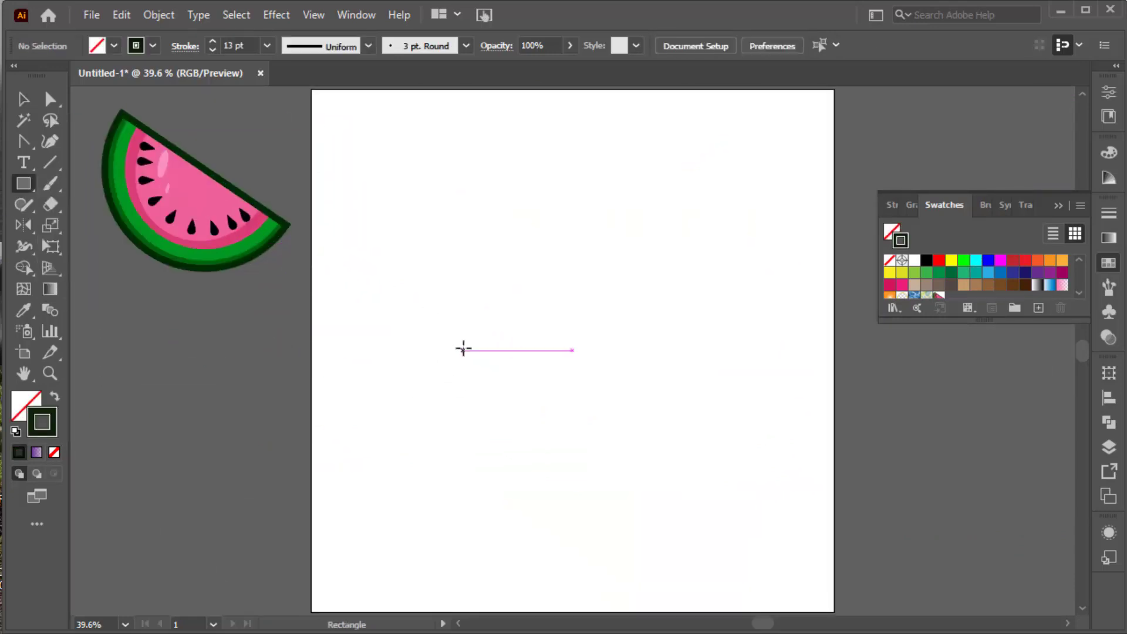
pyautogui.click(484, 355)
pyautogui.write('1080')
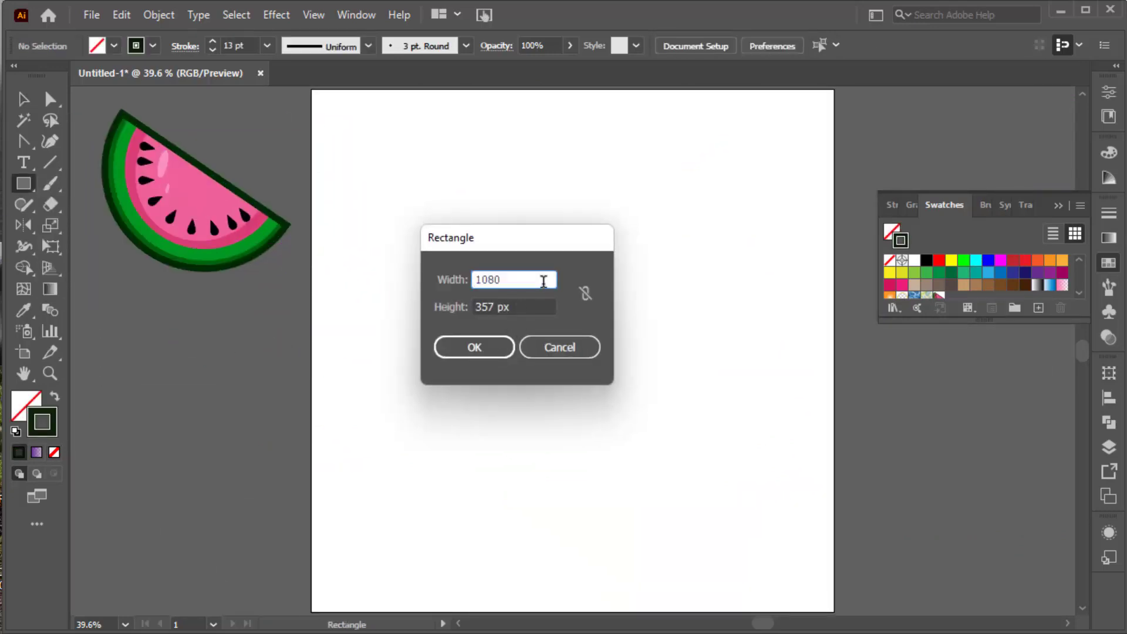
pyautogui.press('Tab')
pyautogui.write('10')
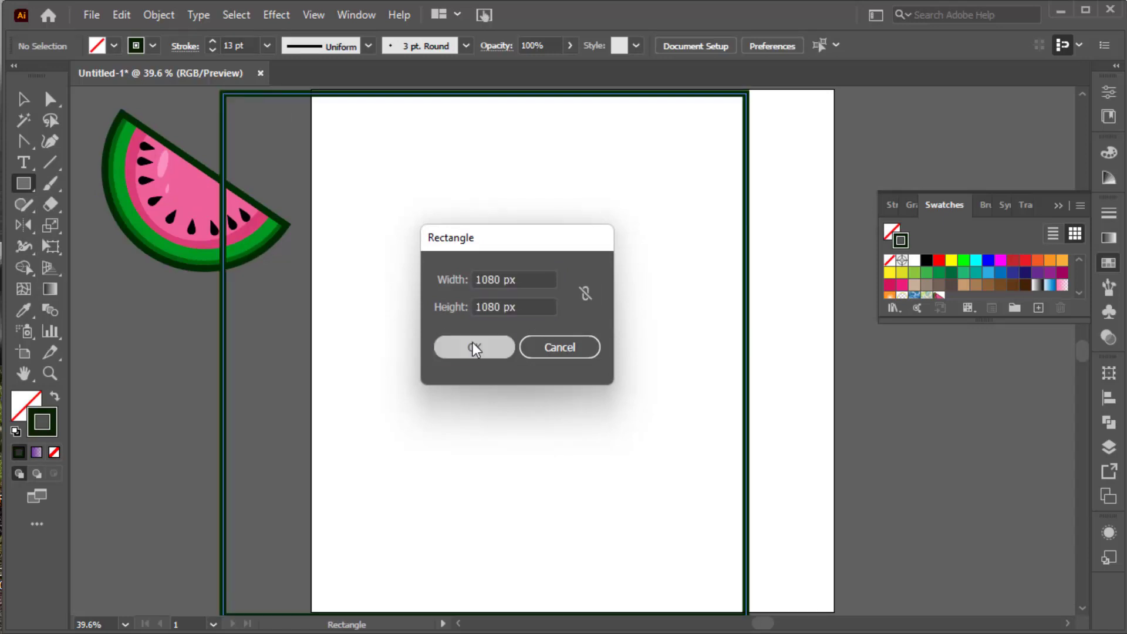
pyautogui.click(473, 343)
# Fill the square hot pink E2247F and centre it on the artboard.
pyautogui.click(54, 397)
pyautogui.doubleClick(35, 403)
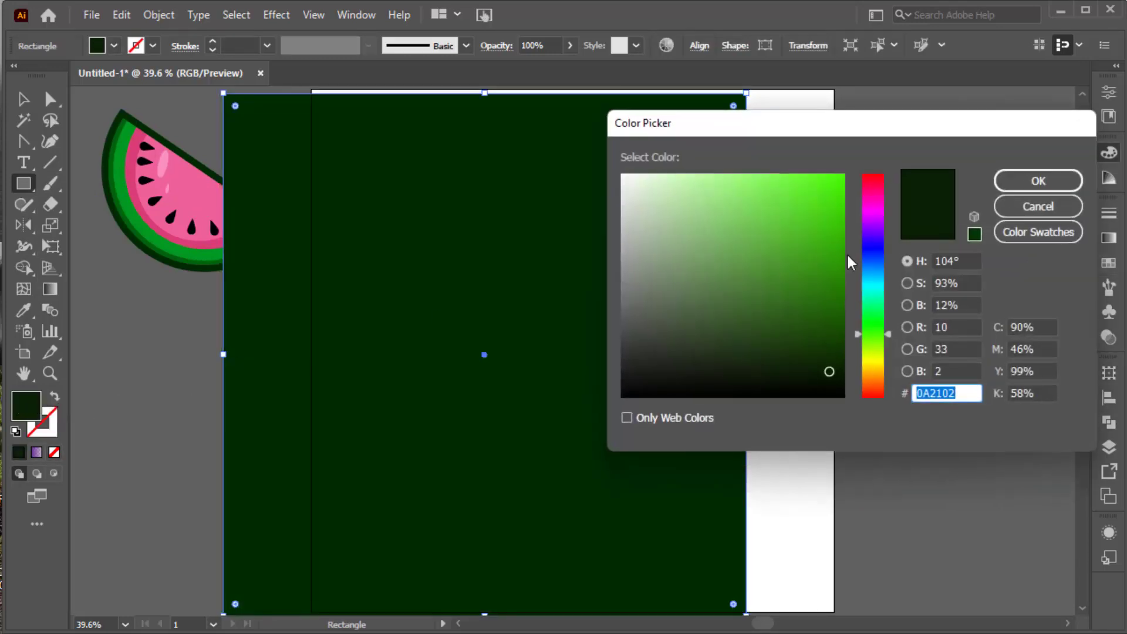
pyautogui.click(871, 215)
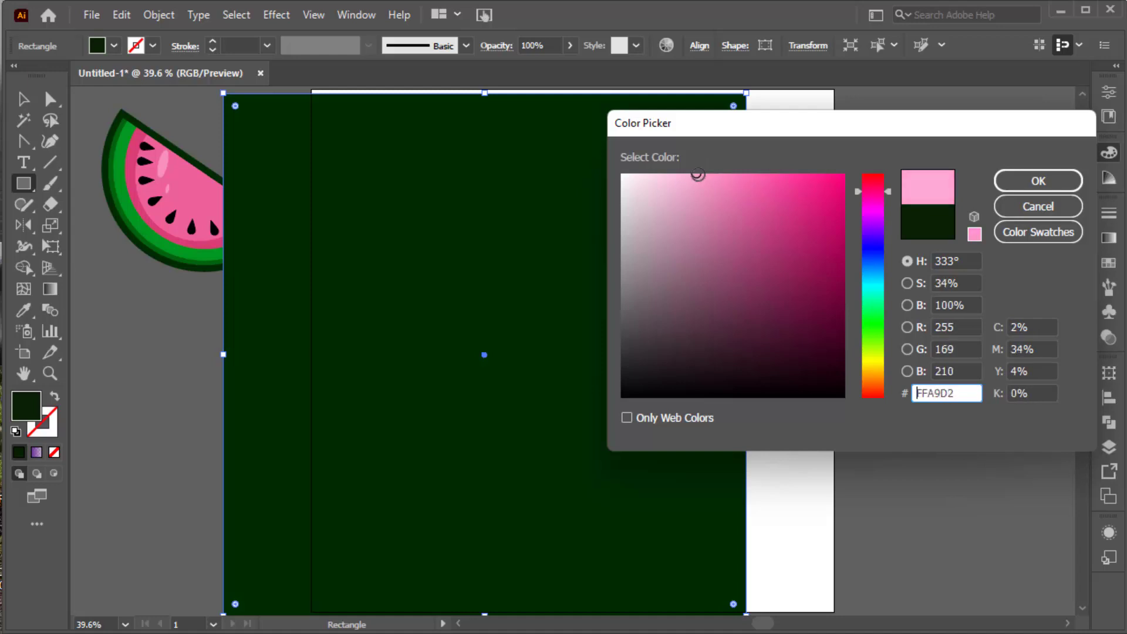
pyautogui.write('E2247F')
pyautogui.click(1007, 180)
pyautogui.click(699, 46)
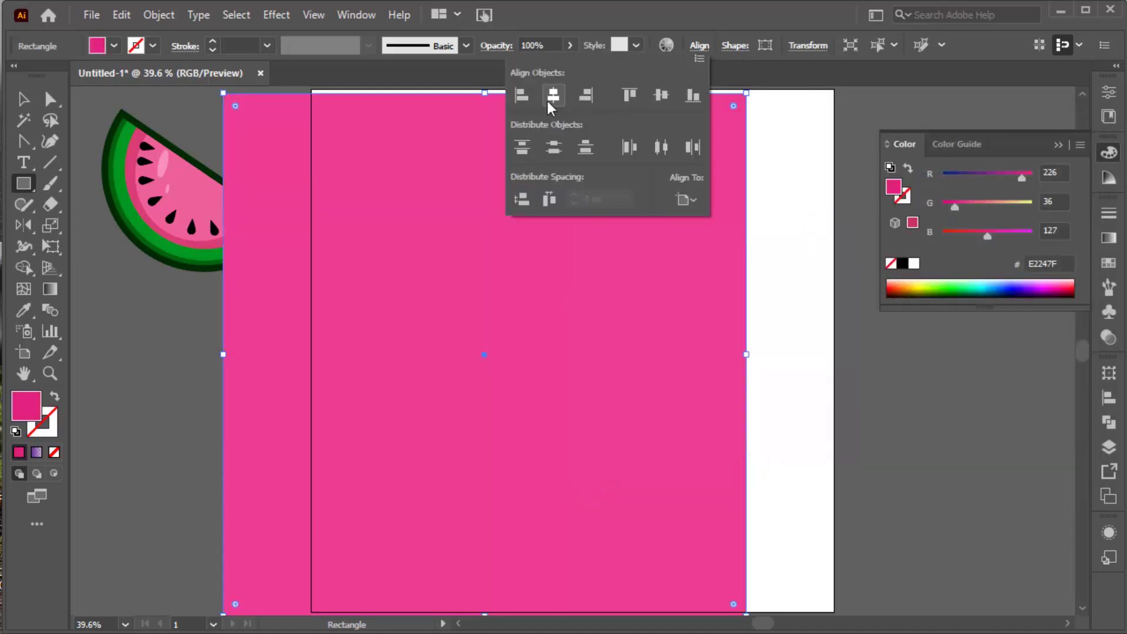
pyautogui.click(548, 101)
pyautogui.click(667, 93)
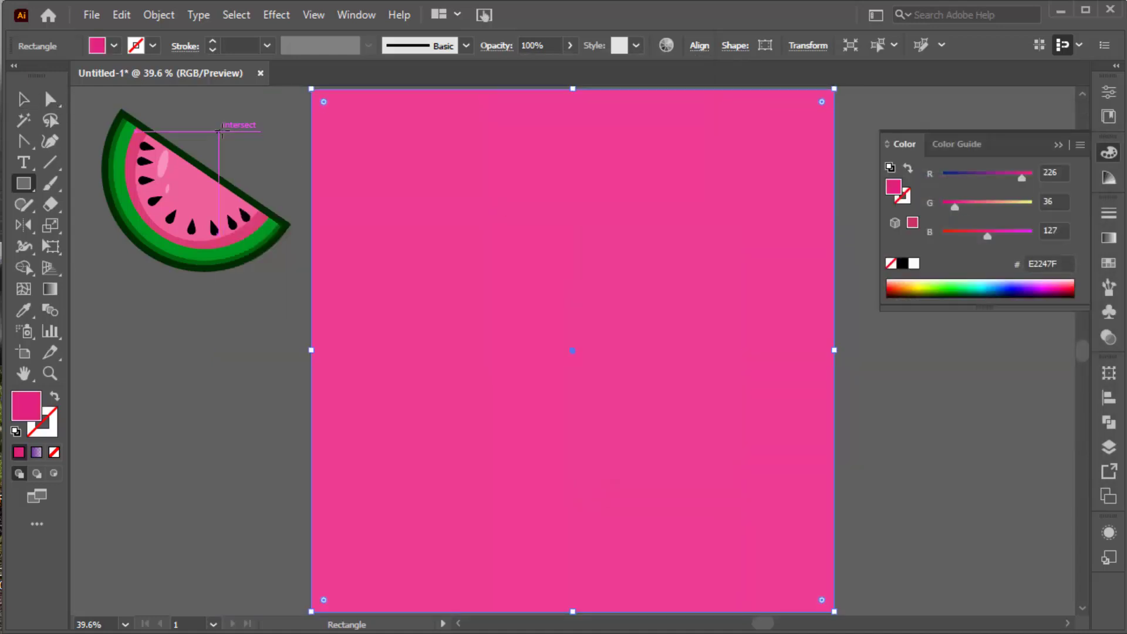
# Paste a copy of the square in front and fill it with the watermelon pattern swatch.
pyautogui.press('v')
pyautogui.click(363, 175)
pyautogui.click(121, 15)
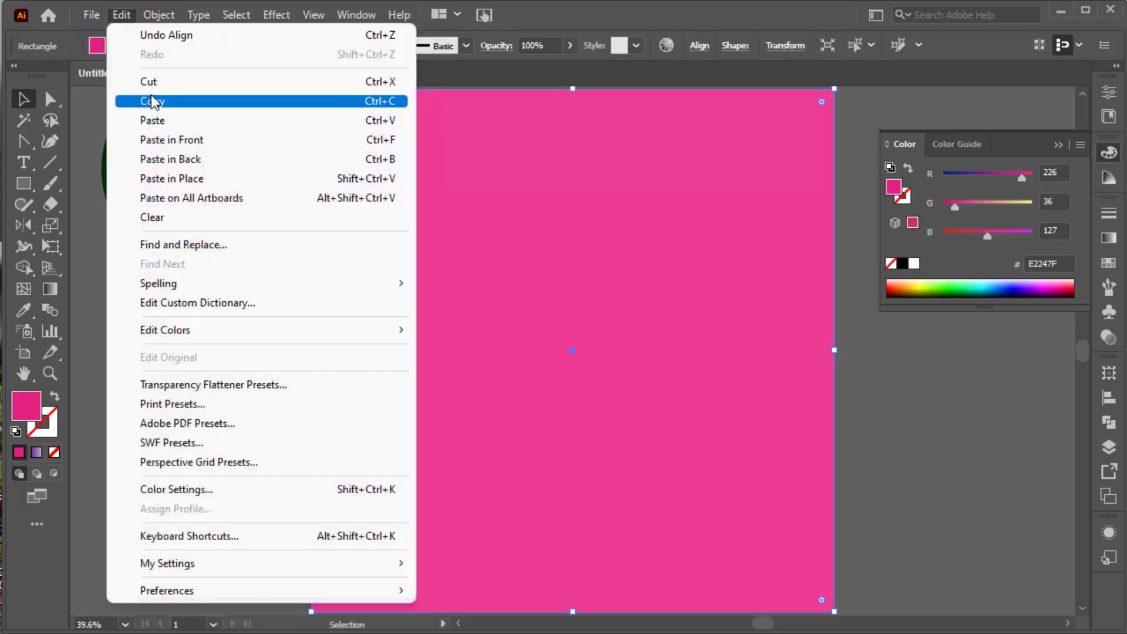
pyautogui.click(181, 102)
pyautogui.click(122, 14)
pyautogui.click(210, 140)
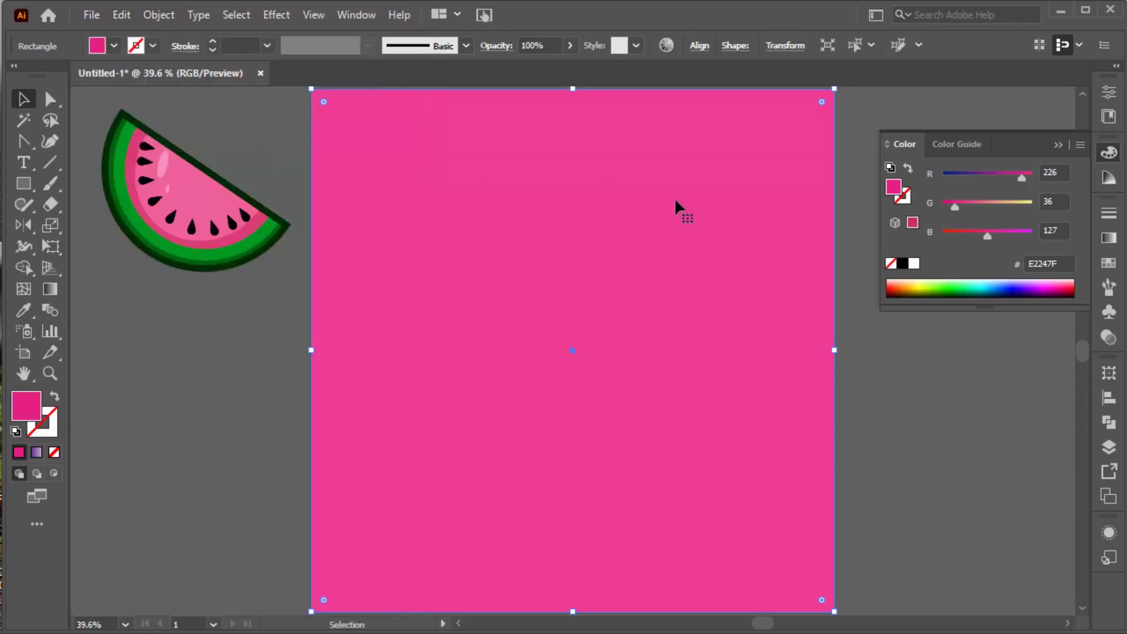
pyautogui.click(1109, 262)
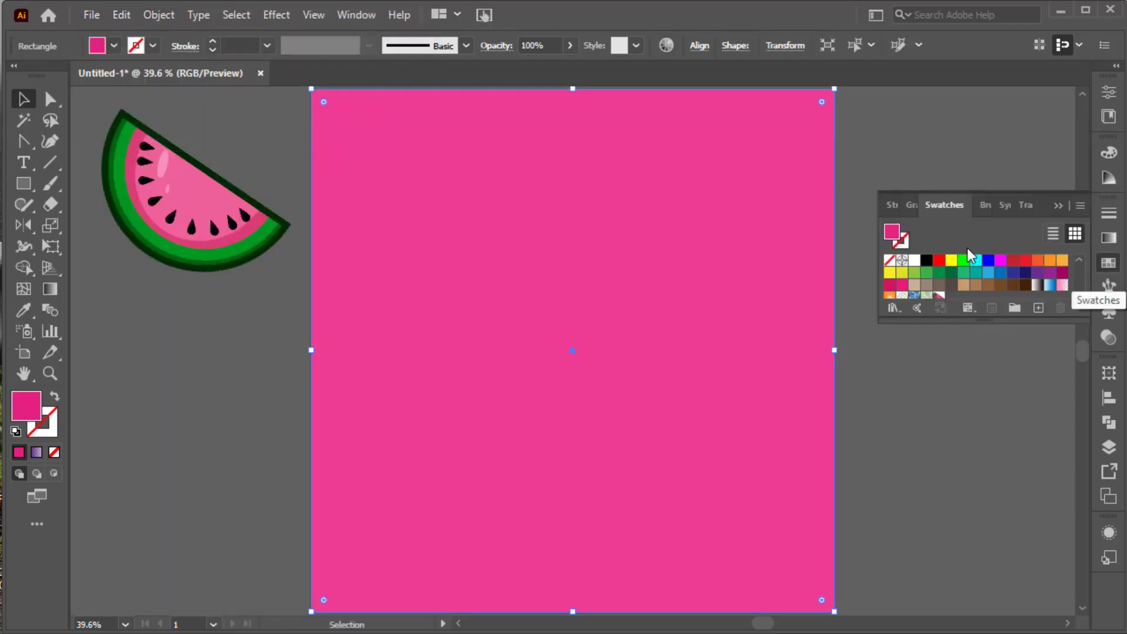
pyautogui.click(940, 260)
# Use Transform Each on the patterned square with Transform Objects off, so only the pattern scales.
pyautogui.rightClick(622, 302)
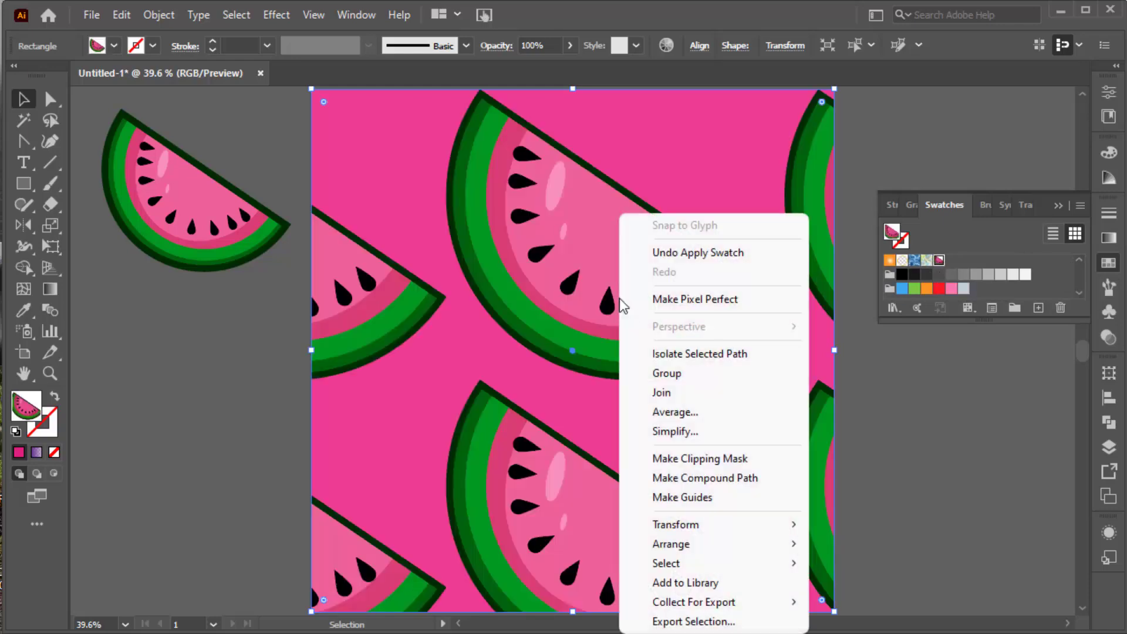
pyautogui.moveTo(675, 525)
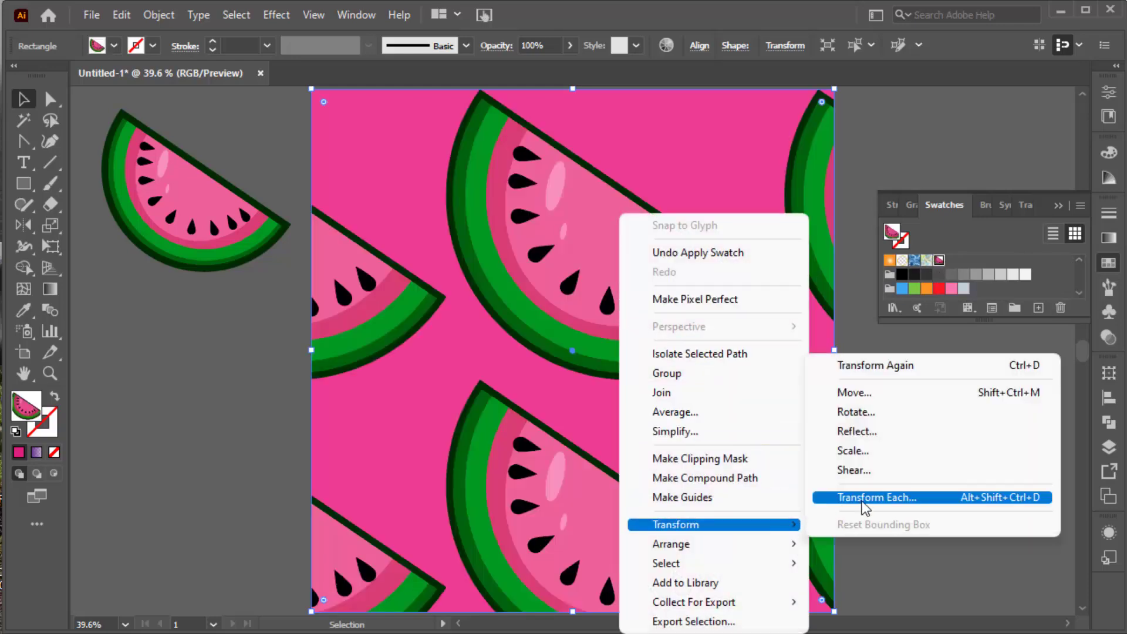
pyautogui.click(875, 498)
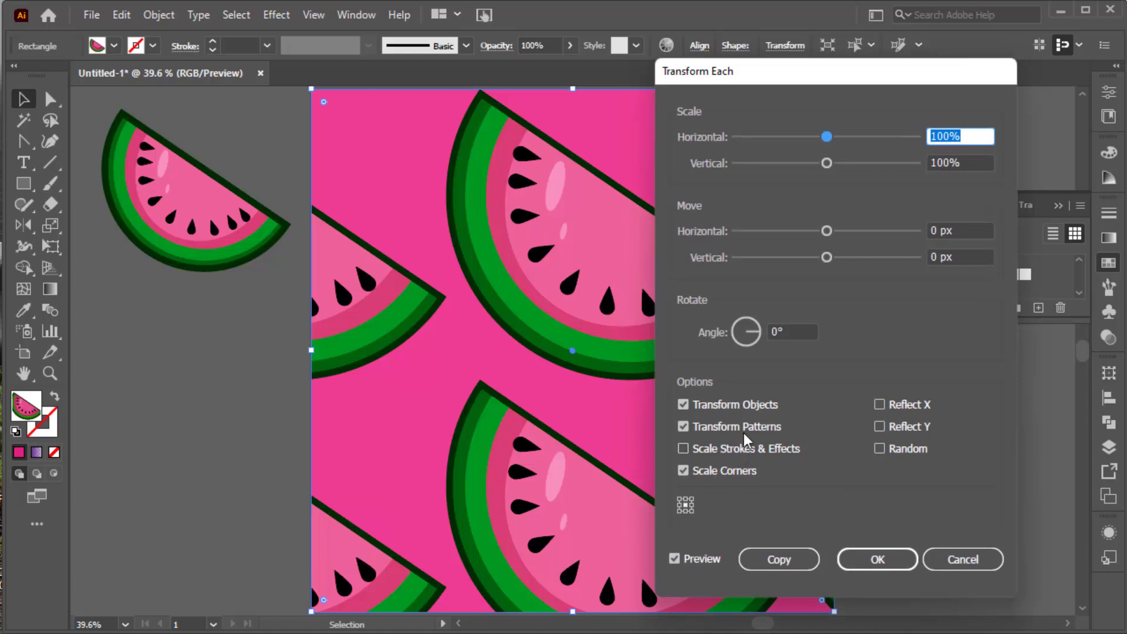
pyautogui.click(744, 409)
pyautogui.press('Down')
pyautogui.press('Down')
pyautogui.press('Down')
pyautogui.click(963, 163)
pyautogui.press('Down')
pyautogui.press('Down')
pyautogui.press('Down')
pyautogui.press('Down')
pyautogui.press('Down')
pyautogui.press('Down')
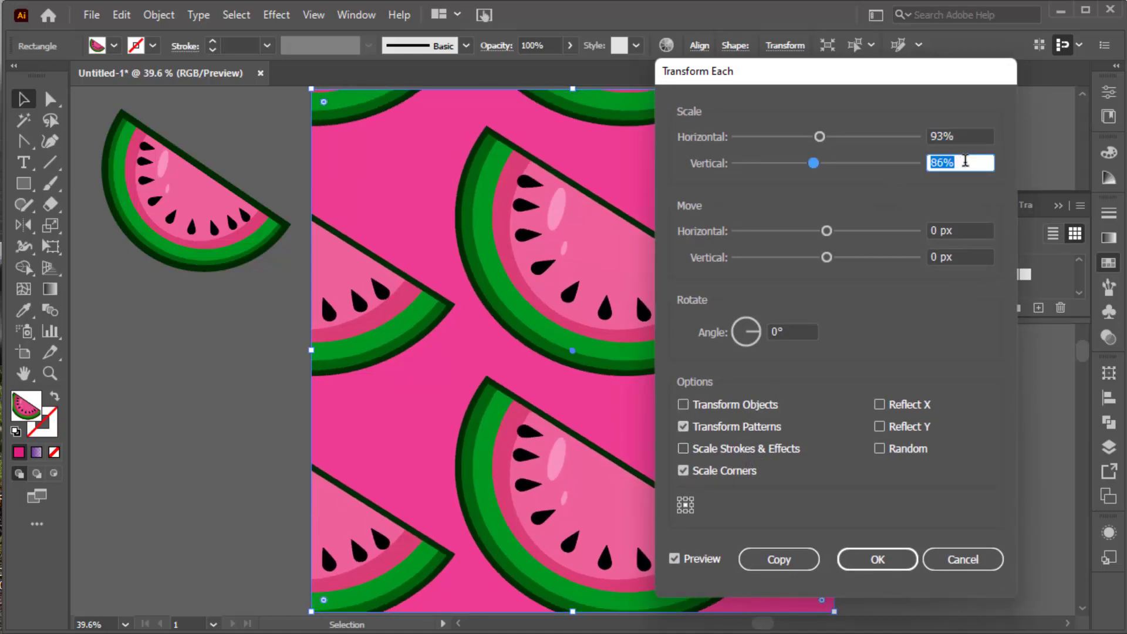
pyautogui.press('Down')
pyautogui.press('Down')
pyautogui.press('Down')
pyautogui.press('Down')
pyautogui.press('Down')
pyautogui.press('Down')
pyautogui.press('Down')
pyautogui.press('Down')
pyautogui.press('Down')
pyautogui.click(973, 135)
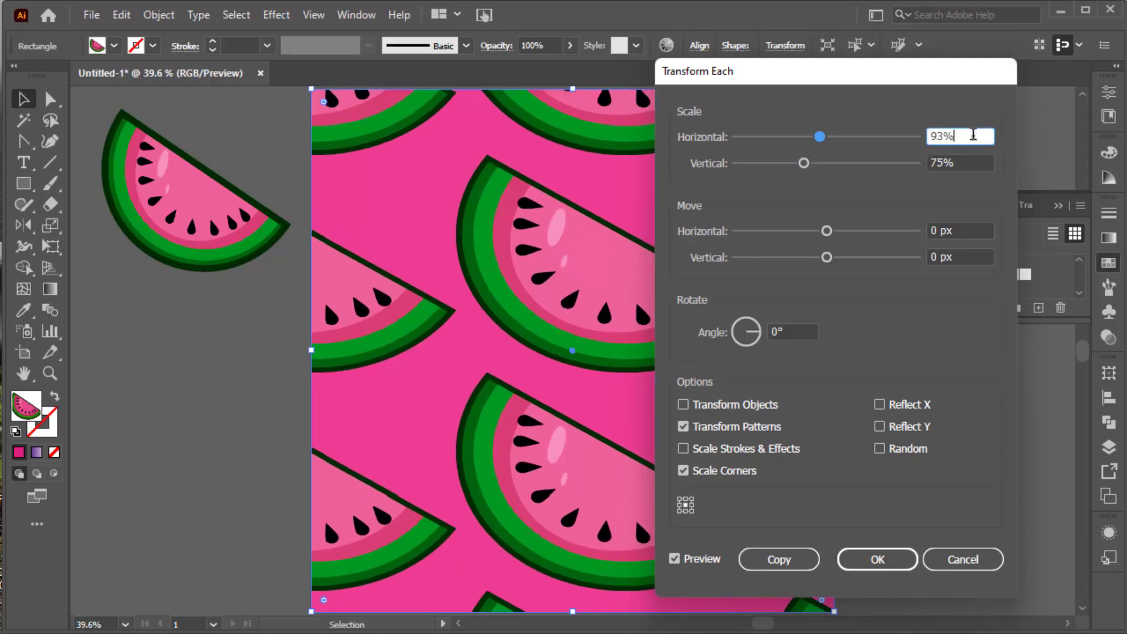
pyautogui.press('Down')
pyautogui.press('Down')
pyautogui.press('Down')
pyautogui.press('Down')
pyautogui.press('Down')
pyautogui.press('Down')
pyautogui.press('Down')
pyautogui.press('Down')
pyautogui.press('Down')
pyautogui.press('Down')
pyautogui.press('Down')
pyautogui.press('Down')
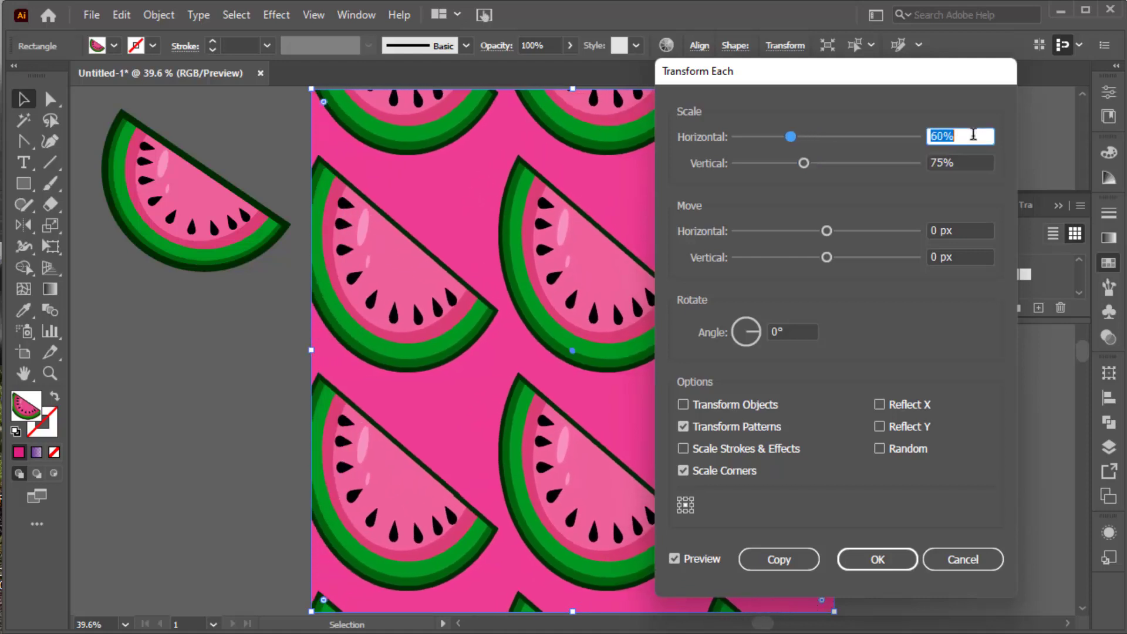
# Scale the watermelon pattern to 20% horizontally and vertically.
pyautogui.hotkey('shift', 'Down')
pyautogui.press('Tab')
pyautogui.write('20')
pyautogui.hotkey('shift', 'Tab')
pyautogui.write('2')
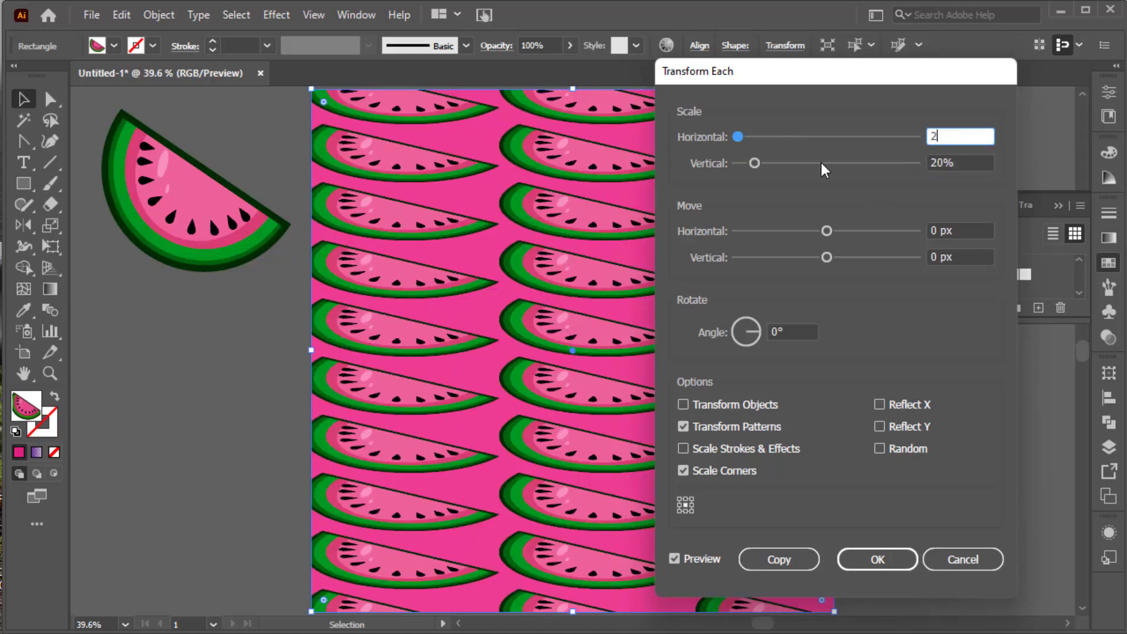
pyautogui.write('0')
pyautogui.click(937, 164)
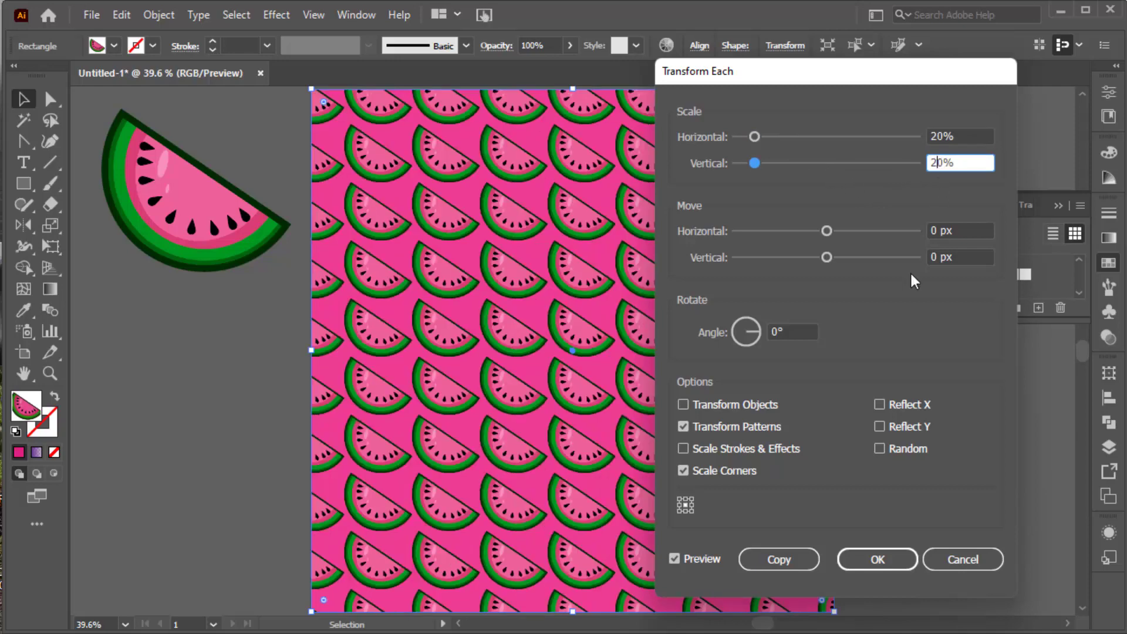
pyautogui.click(792, 331)
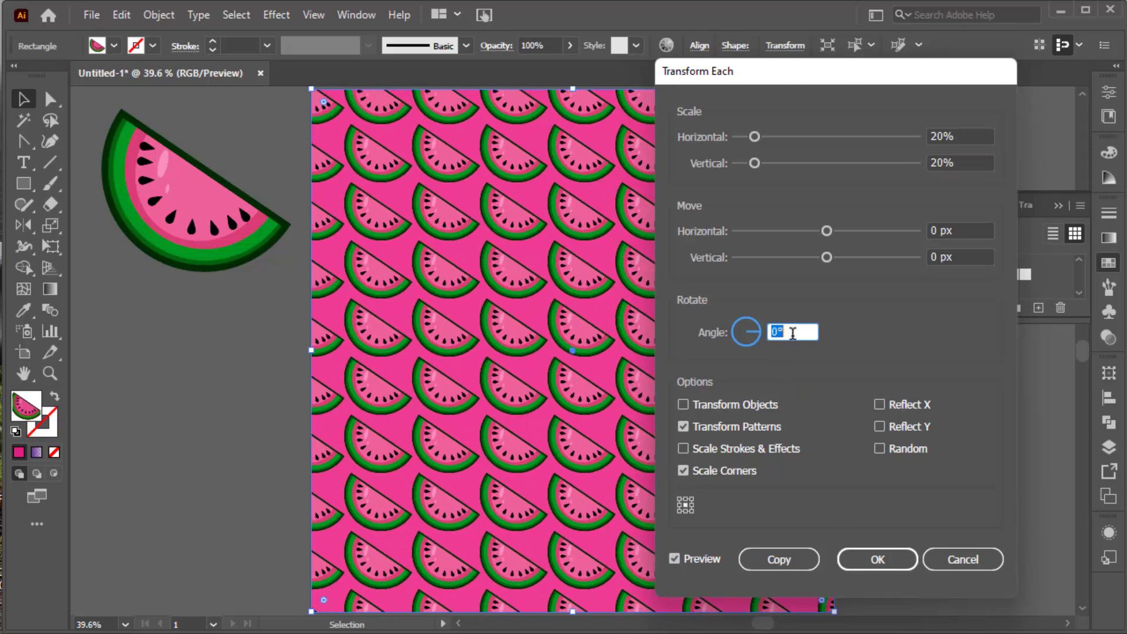
pyautogui.click(889, 563)
# Recolour the background square to lighter pink #F46CB4 and realign the patterned square over it.
pyautogui.click(910, 536)
pyautogui.moveTo(817, 429); pyautogui.dragTo(834, 424)
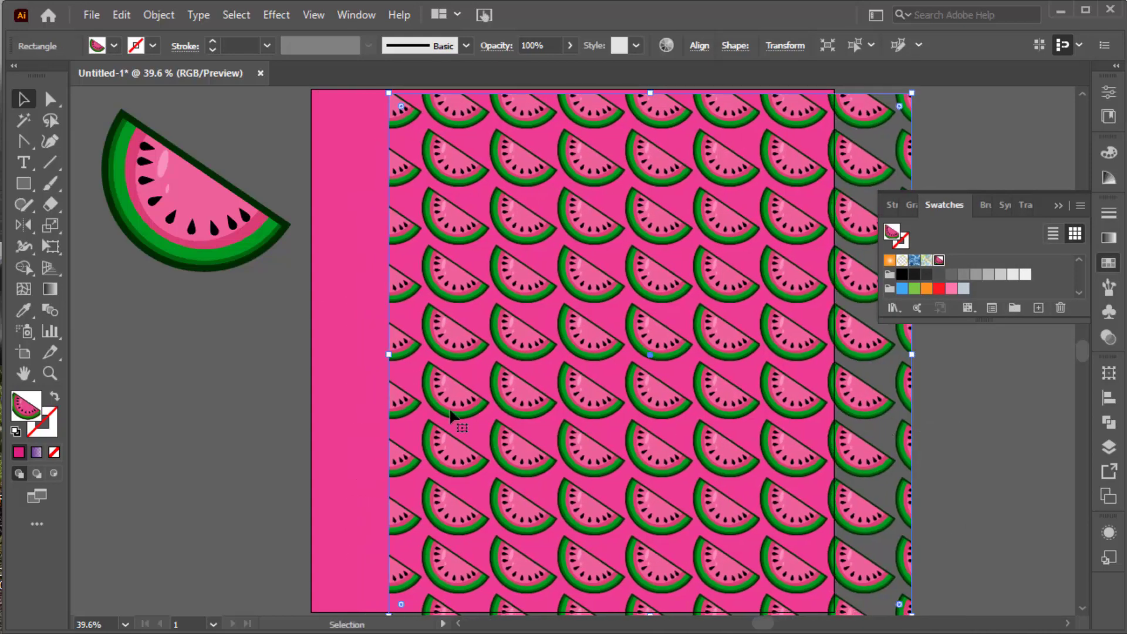
pyautogui.doubleClick(26, 414)
pyautogui.moveTo(803, 195); pyautogui.dragTo(745, 183)
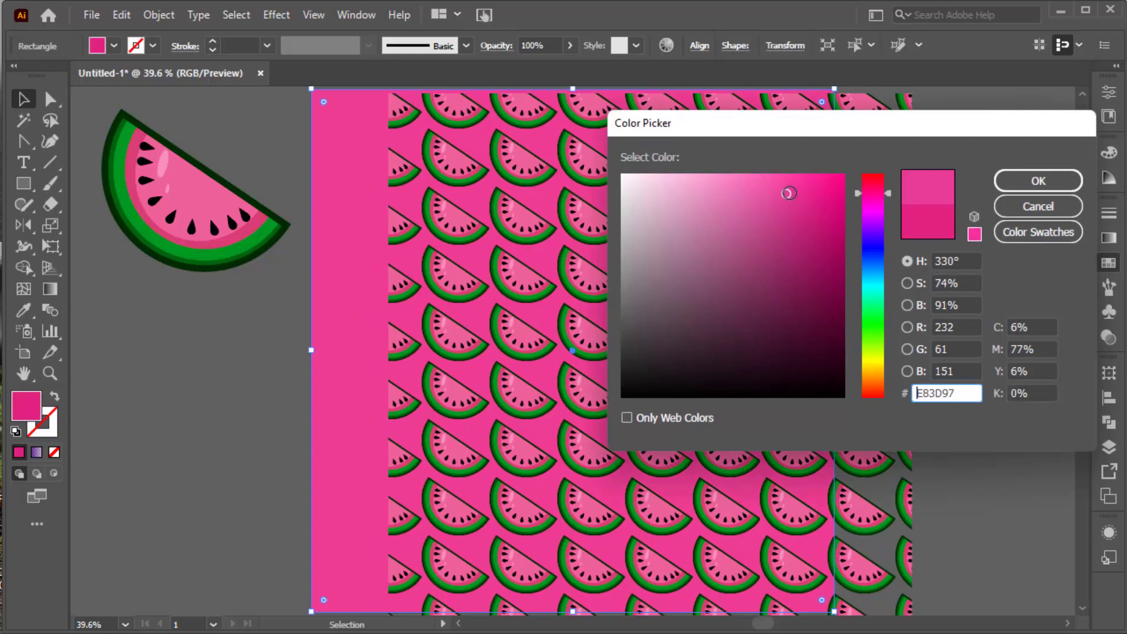
pyautogui.click(1031, 182)
pyautogui.moveTo(688, 302); pyautogui.dragTo(603, 303)
pyautogui.click(858, 352)
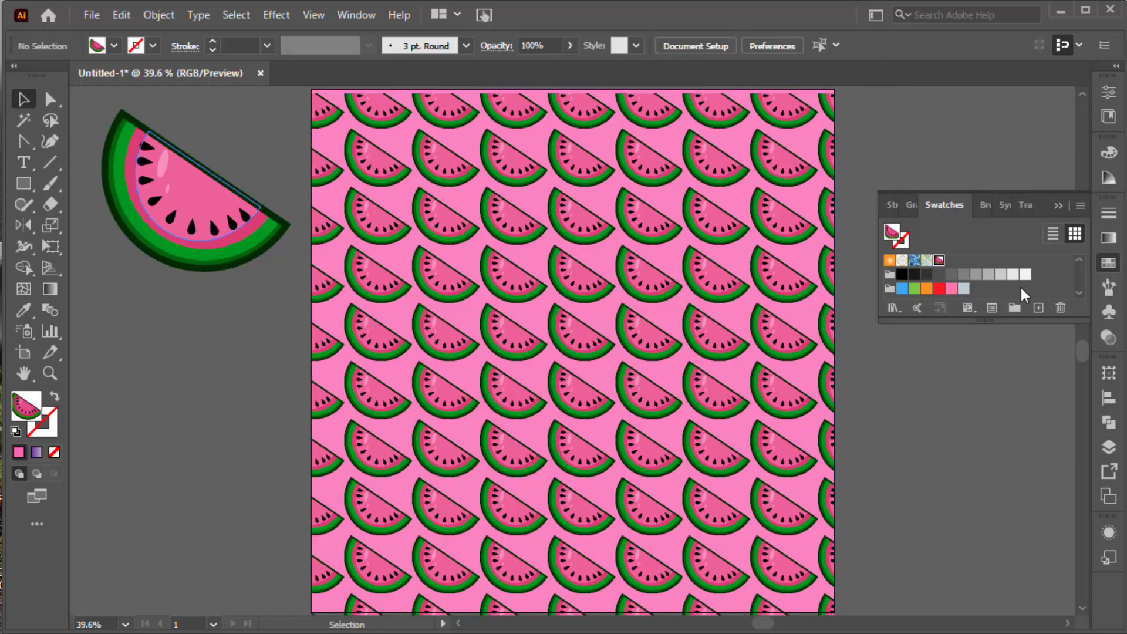